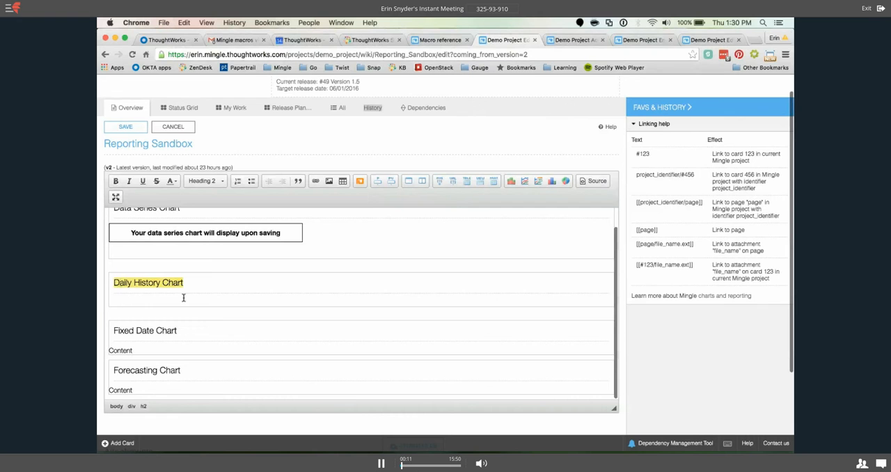
Open the Daily History Chart macro builder on the empty line below the "Daily History Chart" heading of the Reporting Sandbox page.
{"action": "scroll", "coordinate": [183, 297], "scroll_direction": "up", "scroll_amount": 2}
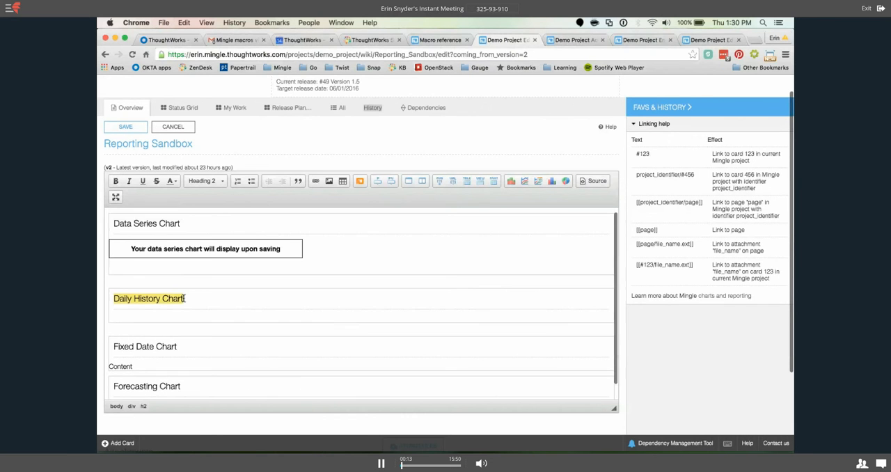
{"action": "scroll", "coordinate": [184, 298], "scroll_direction": "down", "scroll_amount": 2}
{"action": "scroll", "coordinate": [183, 298], "scroll_direction": "down", "scroll_amount": 1}
{"action": "left_click", "coordinate": [351, 282]}
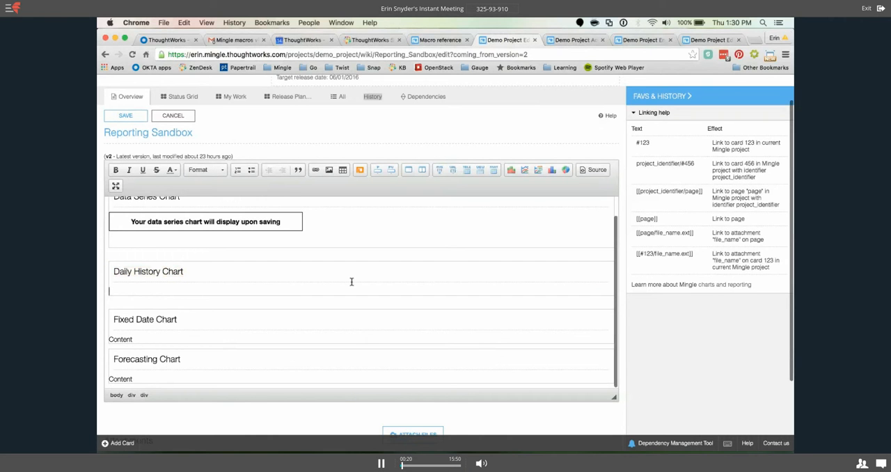
{"action": "triple_click", "coordinate": [211, 132]}
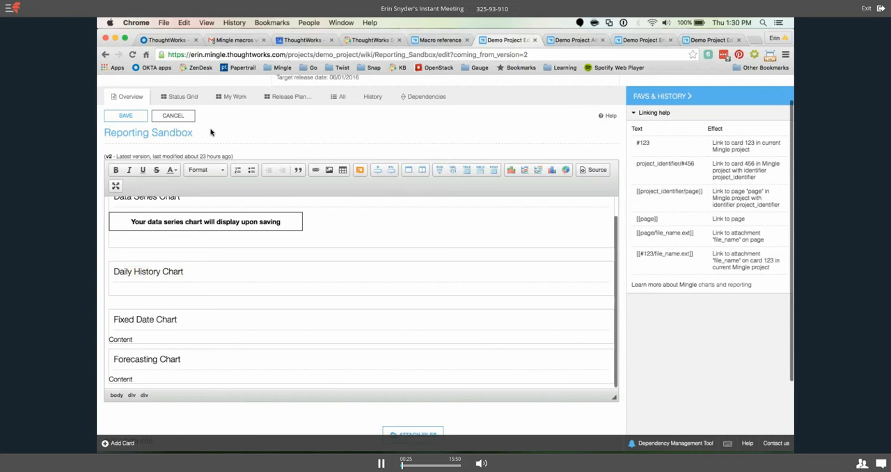
{"action": "left_click", "coordinate": [196, 290]}
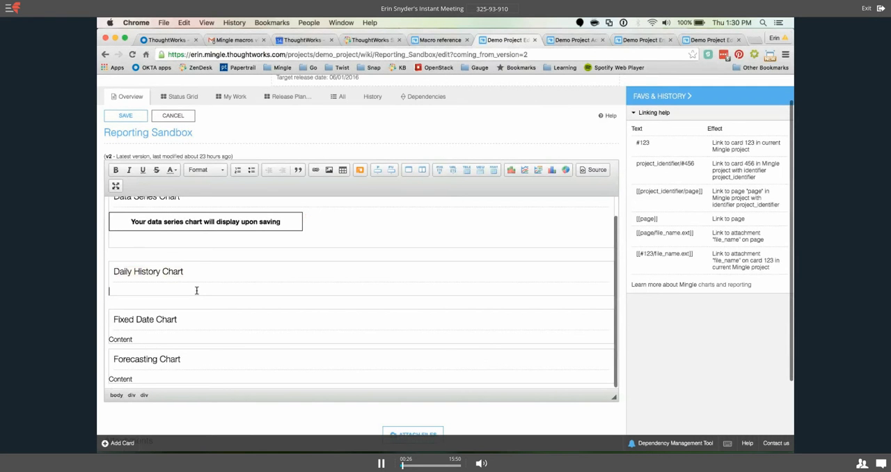
{"action": "left_click", "coordinate": [540, 172]}
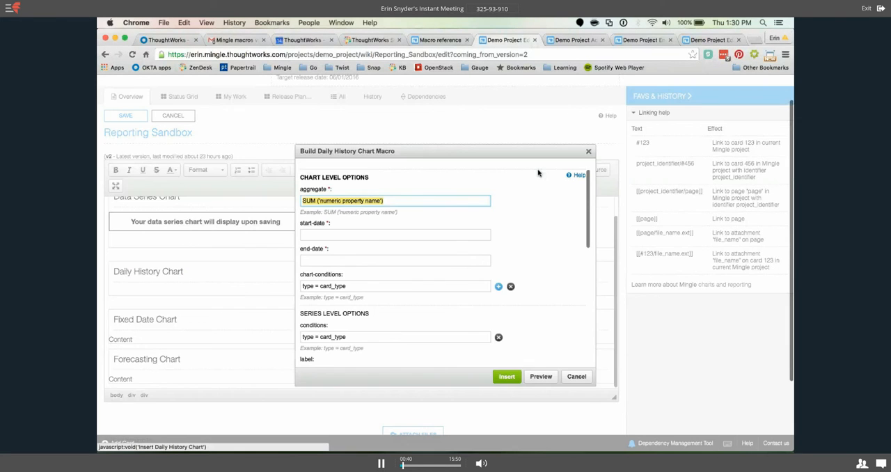
Examine the required aggregate field and the chart-conditions field among the chart-level options of the macro.
{"action": "left_click", "coordinate": [381, 201]}
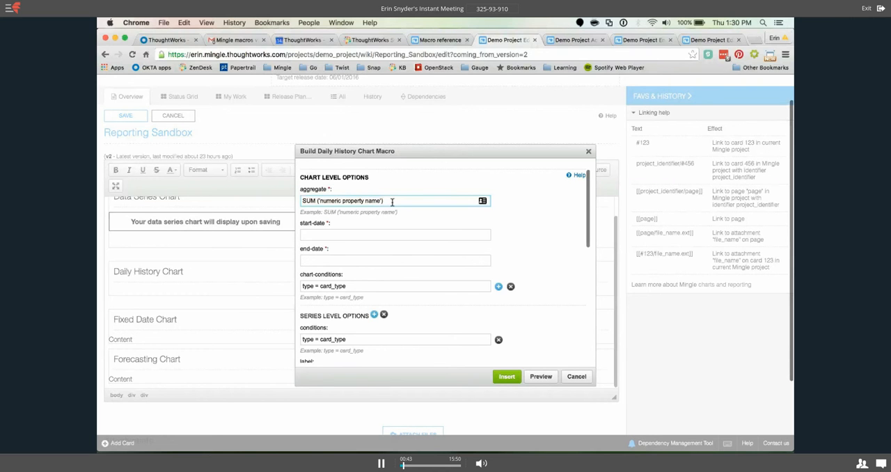
{"action": "left_click", "coordinate": [323, 189]}
{"action": "left_click_drag", "start_coordinate": [322, 190], "coordinate": [301, 190]}
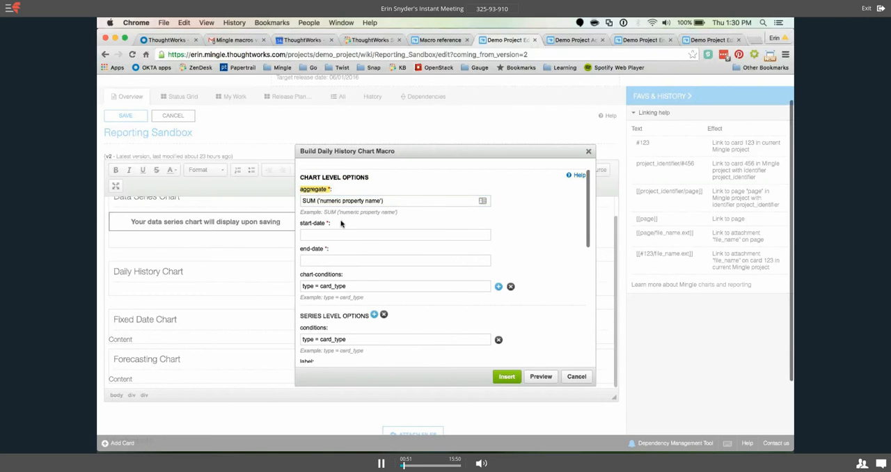
{"action": "scroll", "coordinate": [341, 223], "scroll_direction": "down", "scroll_amount": 1}
{"action": "left_click_drag", "start_coordinate": [343, 260], "coordinate": [301, 262]}
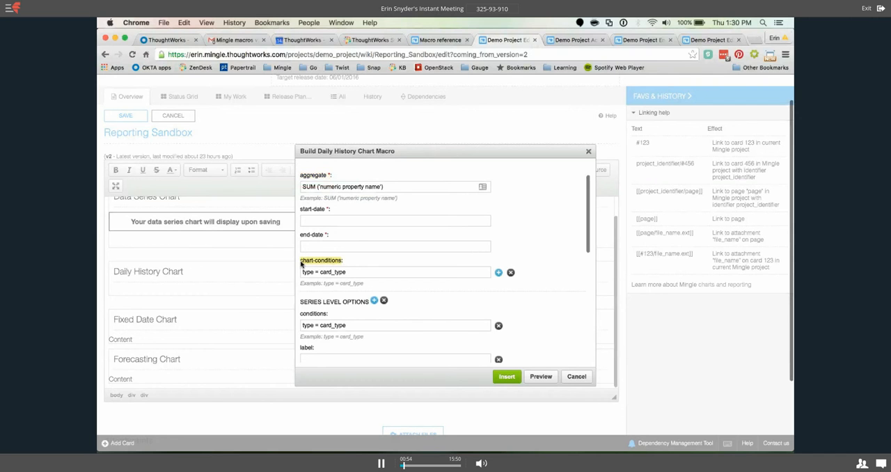
{"action": "left_click", "coordinate": [367, 263]}
{"action": "scroll", "coordinate": [380, 223], "scroll_direction": "up", "scroll_amount": 1}
{"action": "left_click", "coordinate": [389, 200]}
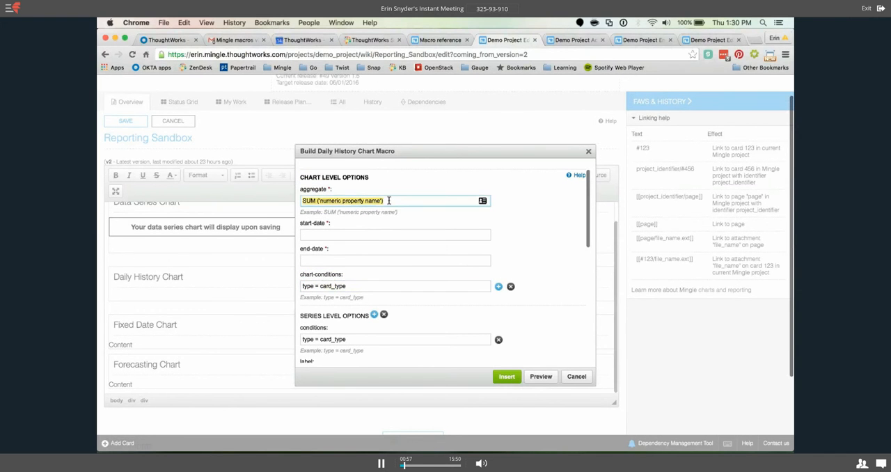
{"action": "left_click", "coordinate": [389, 201]}
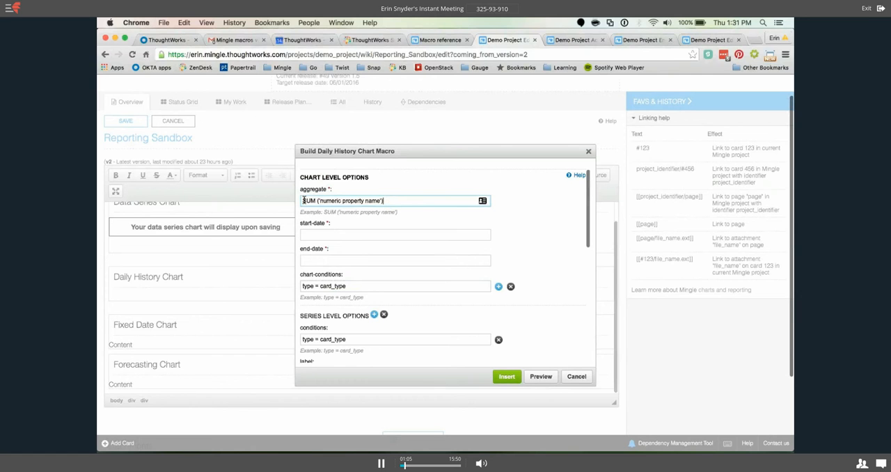
Try SUM ('Story Points') and COUNT(*) as the chart's aggregate expression.
{"action": "mouse_move", "coordinate": [304, 201]}
{"action": "left_mouse_down"}
{"action": "mouse_move", "coordinate": [380, 199]}
{"action": "mouse_move", "coordinate": [320, 201]}
{"action": "left_mouse_up"}
{"action": "left_click", "coordinate": [318, 201]}
{"action": "type", "text": "Story POints"}
{"action": "left_click_drag", "start_coordinate": [365, 201], "coordinate": [300, 201]}
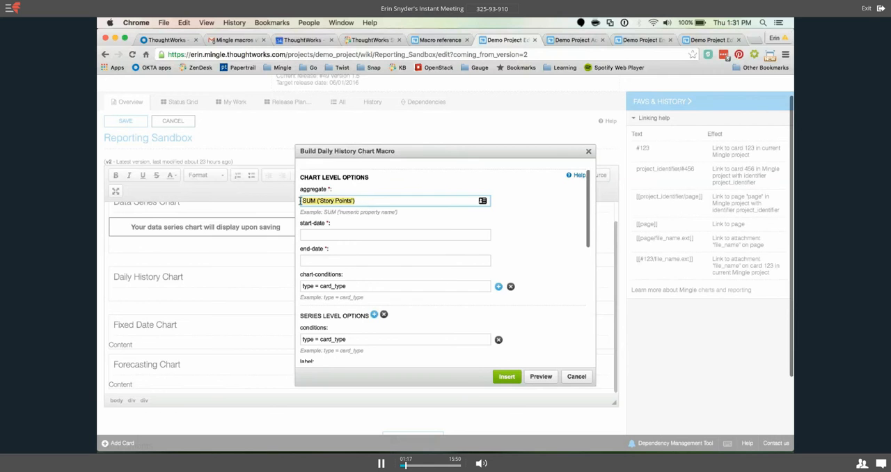
{"action": "type", "text": "COUNT(*"}
Set the chart's aggregate to SUM('Story points').
{"action": "left_click_drag", "start_coordinate": [346, 200], "coordinate": [293, 199]}
{"action": "type", "text": "S"}
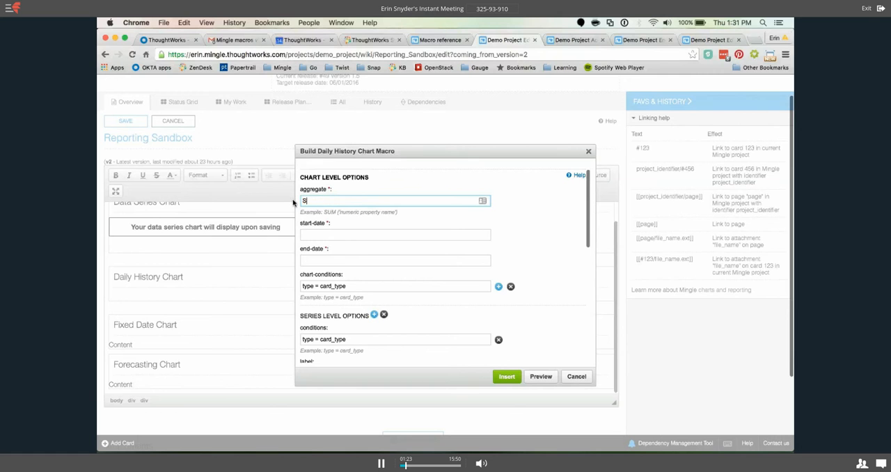
{"action": "type", "text": "UM('Story points'"}
Try a written-out January 1 date, a numeric date, August and Iteration 10 as the chart's start-date.
{"action": "left_click", "coordinate": [328, 234]}
{"action": "scroll", "coordinate": [422, 227], "scroll_direction": "down", "scroll_amount": 1}
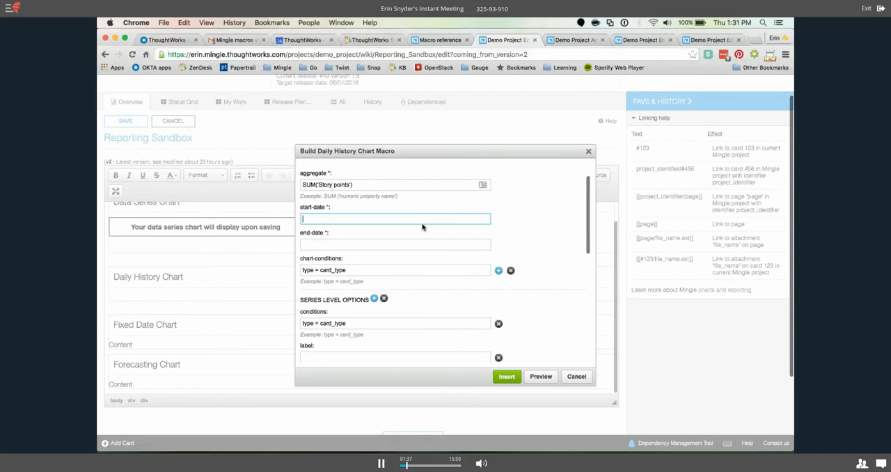
{"action": "scroll", "coordinate": [417, 227], "scroll_direction": "up", "scroll_amount": 1}
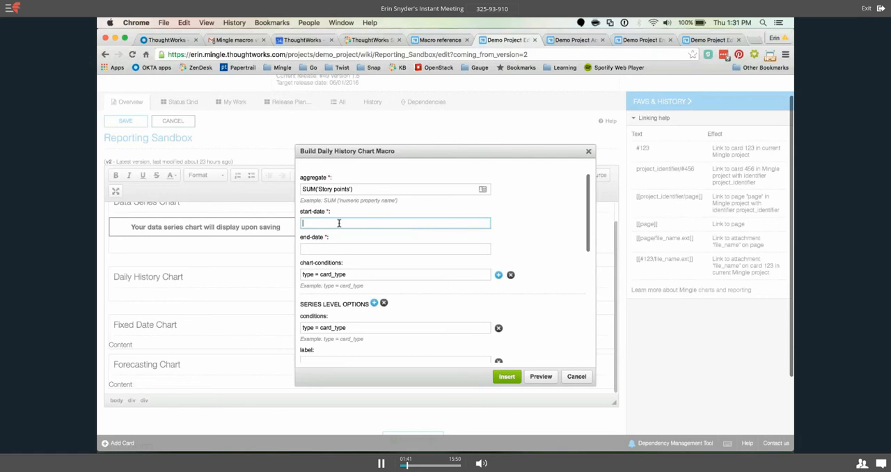
{"action": "type", "text": "January 1, 20"}
{"action": "key", "text": "super+a"}
{"action": "key", "text": "BackSpace"}
{"action": "type", "text": "01/01/21"}
{"action": "type", "text": "16"}
{"action": "key", "text": "super+a"}
{"action": "key", "text": "BackSpace"}
{"action": "type", "text": "August"}
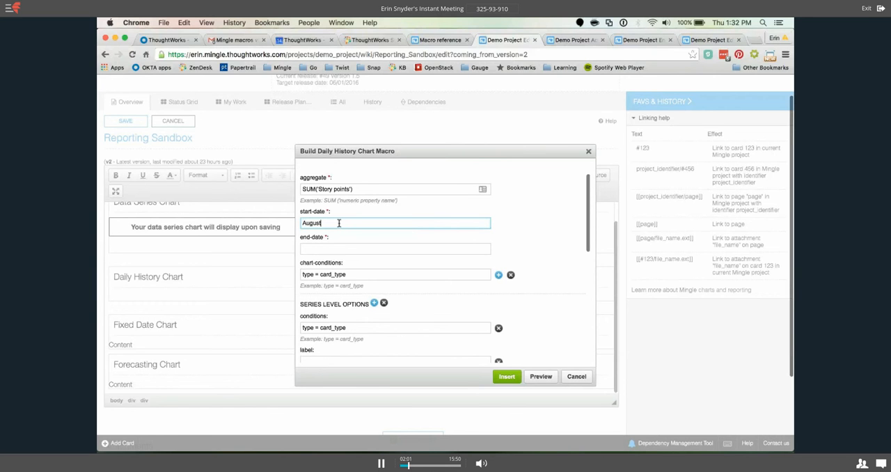
{"action": "key", "text": "BackSpace"}
{"action": "key", "text": "BackSpace"}
{"action": "key", "text": "BackSpace"}
{"action": "key", "text": "BackSpace"}
{"action": "key", "text": "BackSpace"}
{"action": "key", "text": "BackSpace"}
{"action": "key", "text": "BackSpace"}
{"action": "type", "text": "Iteration 10"}
{"action": "key", "text": "BackSpace"}
{"action": "key", "text": "BackSpace"}
{"action": "key", "text": "BackSpace"}
{"action": "key", "text": "BackSpace"}
{"action": "key", "text": "BackSpace"}
{"action": "key", "text": "BackSpace"}
{"action": "key", "text": "BackSpace"}
{"action": "key", "text": "BackSpace"}
{"action": "key", "text": "BackSpace"}
{"action": "key", "text": "BackSpace"}
{"action": "key", "text": "BackSpace"}
{"action": "key", "text": "BackSpace"}
Set the chart's start-date to April 1, 2016 and its end-date to April 30, 2016.
{"action": "type", "text": "April 1, 2016"}
{"action": "left_click", "coordinate": [331, 250]}
{"action": "type", "text": "April 30,"}
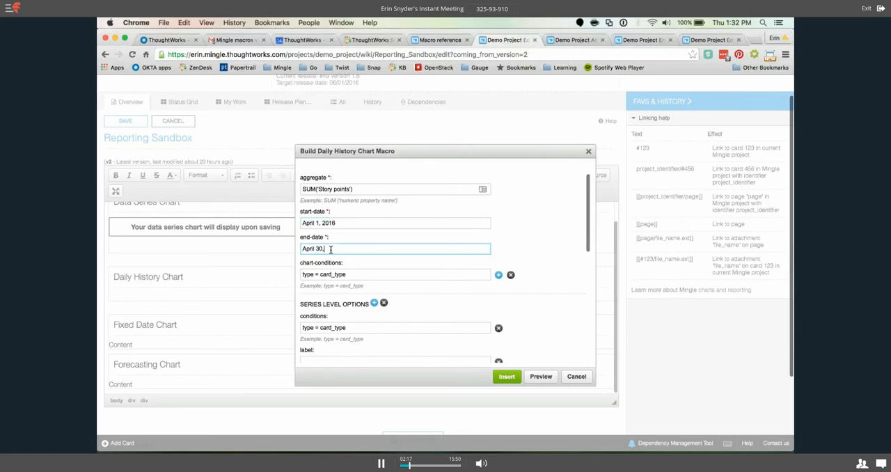
{"action": "type", "text": " 2016"}
Add the optional x-labels-step parameter to the chart-level options and set it to 7.
{"action": "left_click", "coordinate": [499, 275]}
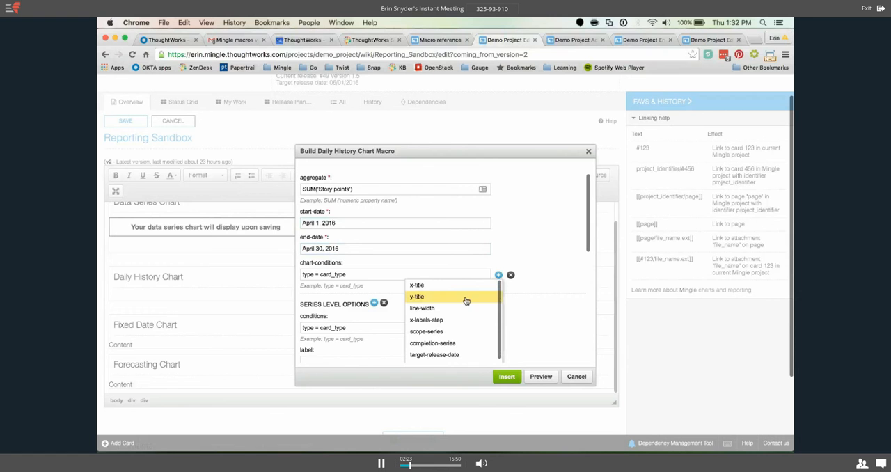
{"action": "left_click", "coordinate": [500, 277]}
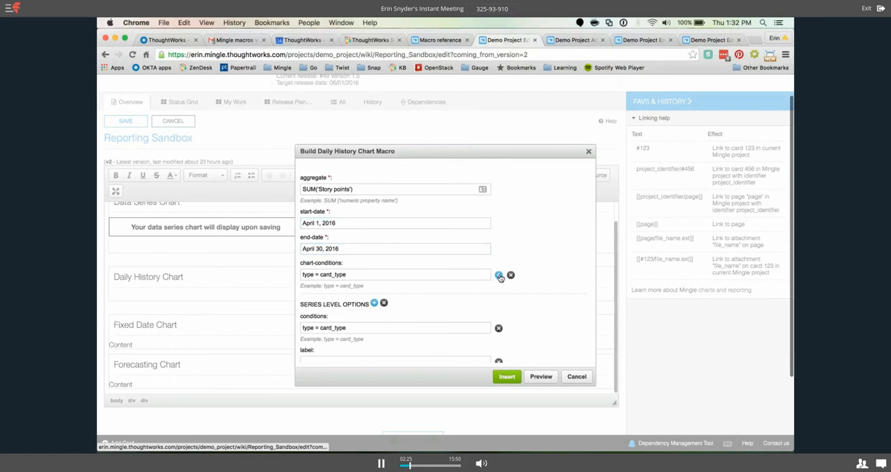
{"action": "scroll", "coordinate": [501, 278], "scroll_direction": "up", "scroll_amount": 1}
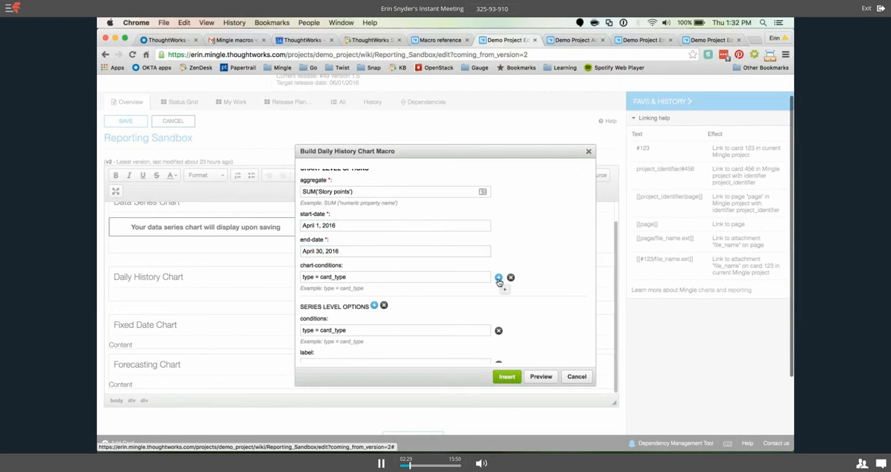
{"action": "left_click", "coordinate": [498, 278]}
{"action": "scroll", "coordinate": [443, 303], "scroll_direction": "down", "scroll_amount": 3}
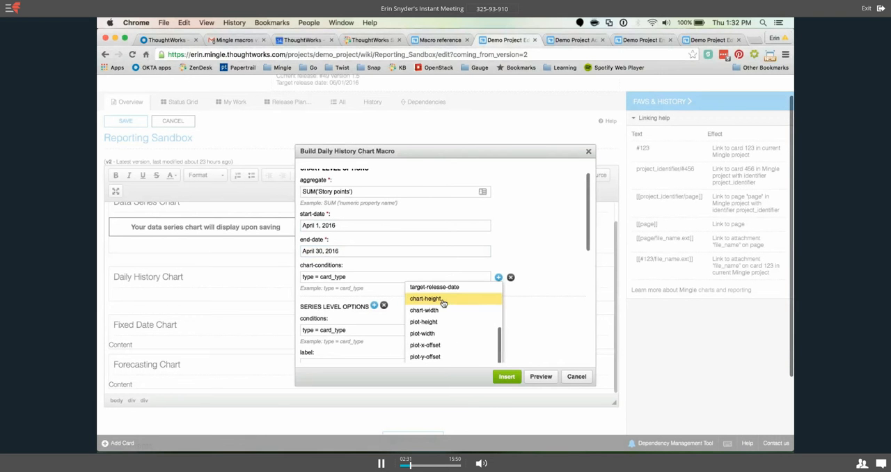
{"action": "scroll", "coordinate": [443, 304], "scroll_direction": "up", "scroll_amount": 3}
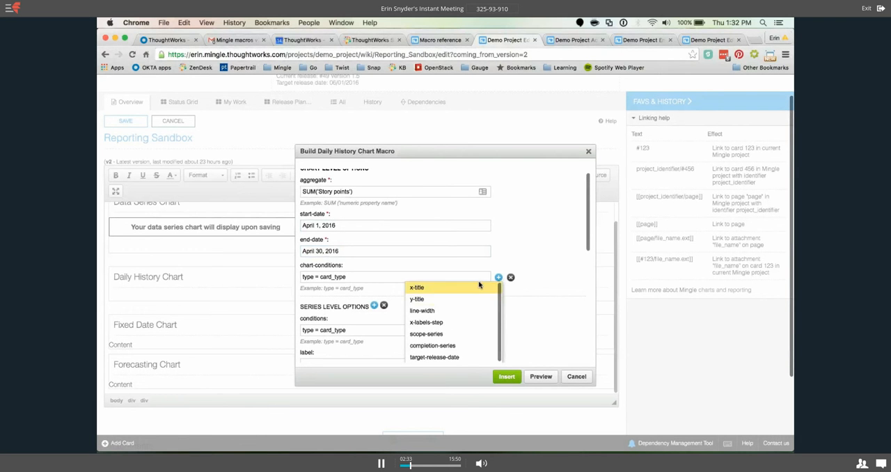
{"action": "left_click", "coordinate": [426, 323]}
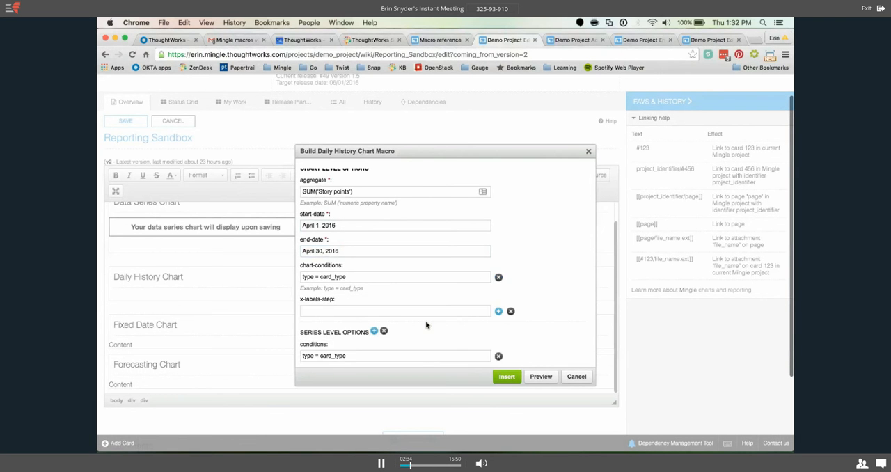
{"action": "left_click", "coordinate": [313, 311]}
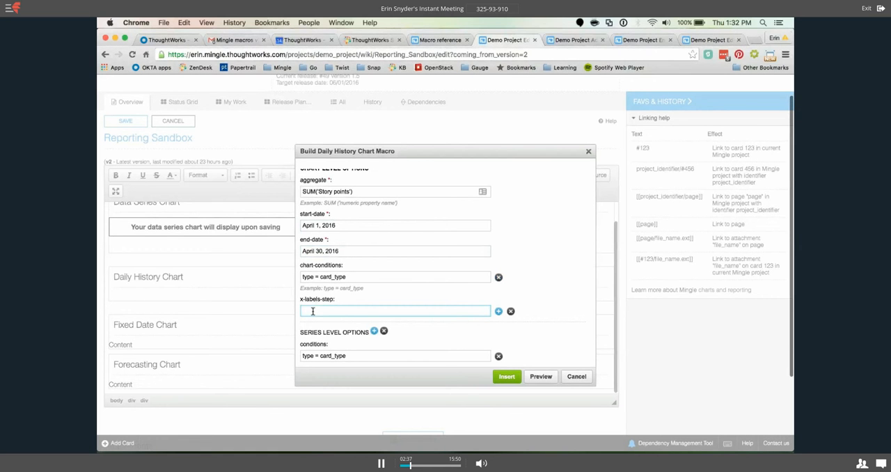
{"action": "type", "text": "7"}
Review the date range, chart-conditions and x-labels-step values, and compare the chart-level options with the first series-level options block.
{"action": "triple_click", "coordinate": [340, 251]}
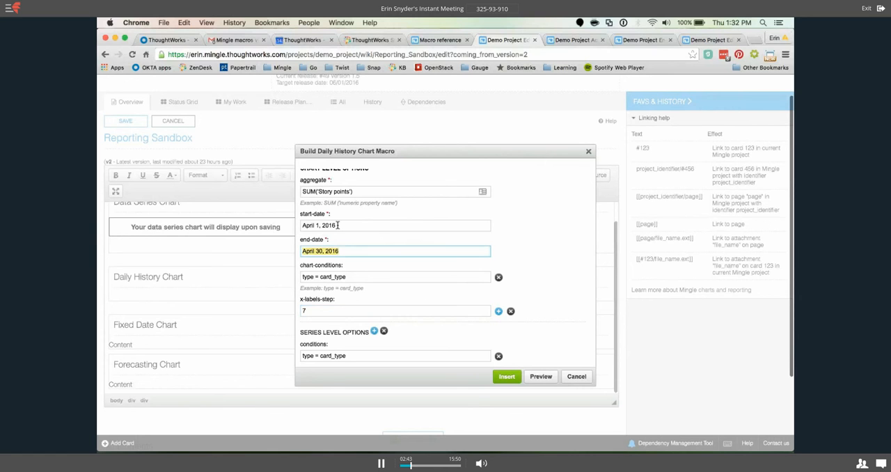
{"action": "left_click", "coordinate": [338, 226]}
{"action": "left_click", "coordinate": [350, 250]}
{"action": "left_click", "coordinate": [325, 311]}
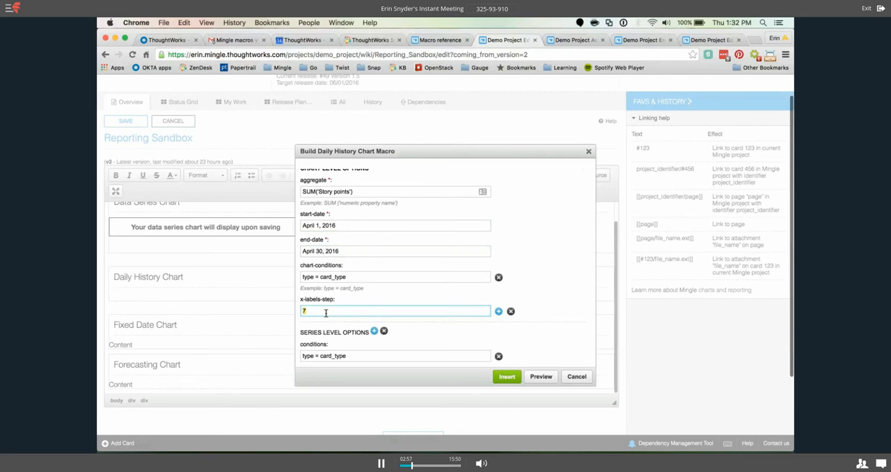
{"action": "triple_click", "coordinate": [354, 278]}
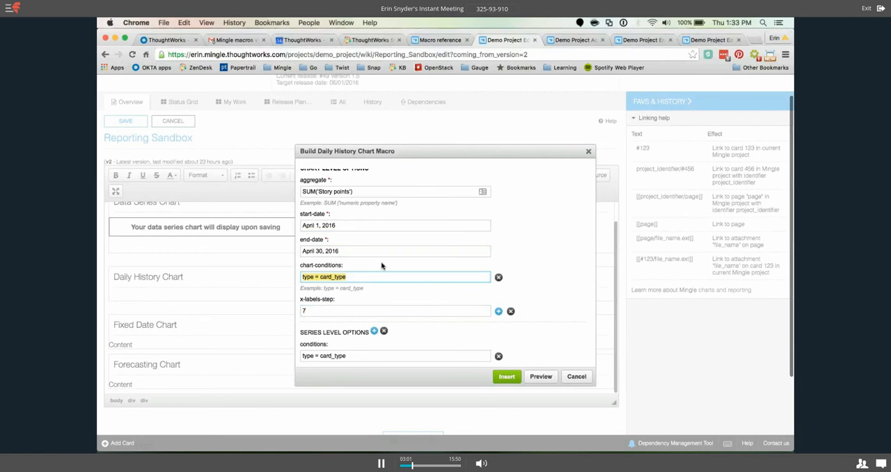
{"action": "scroll", "coordinate": [322, 186], "scroll_direction": "up", "scroll_amount": 2}
{"action": "left_click_drag", "start_coordinate": [322, 186], "coordinate": [369, 329]}
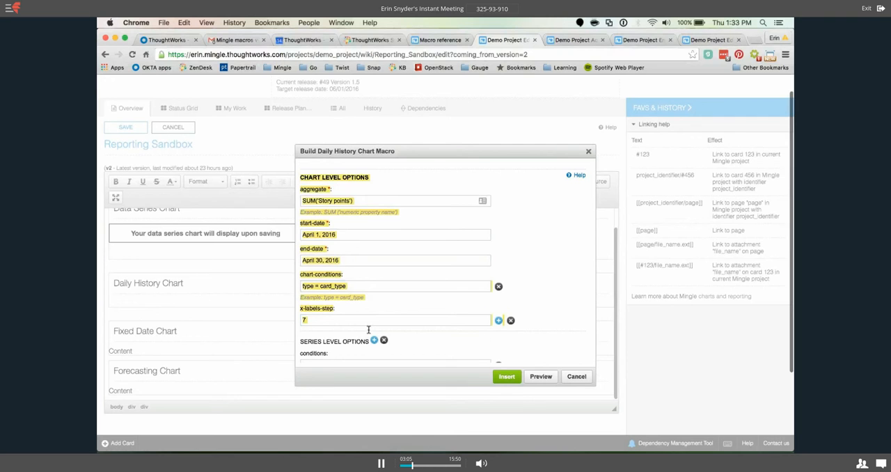
{"action": "left_click", "coordinate": [534, 245]}
{"action": "scroll", "coordinate": [534, 245], "scroll_direction": "down", "scroll_amount": 3}
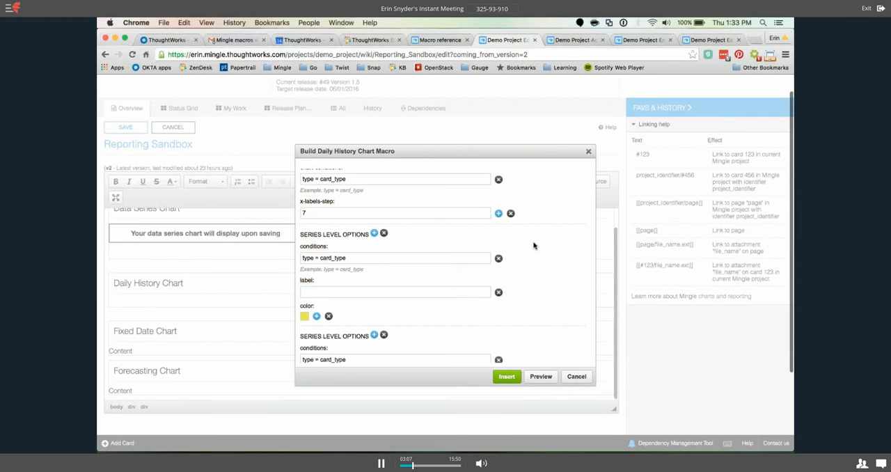
{"action": "left_click_drag", "start_coordinate": [302, 233], "coordinate": [346, 280]}
{"action": "left_click", "coordinate": [302, 235]}
{"action": "left_click_drag", "start_coordinate": [302, 235], "coordinate": [390, 316]}
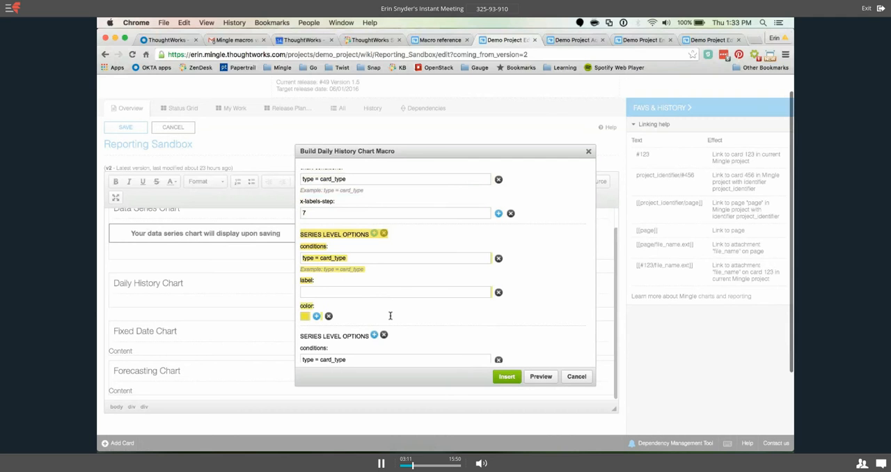
{"action": "left_click", "coordinate": [390, 316]}
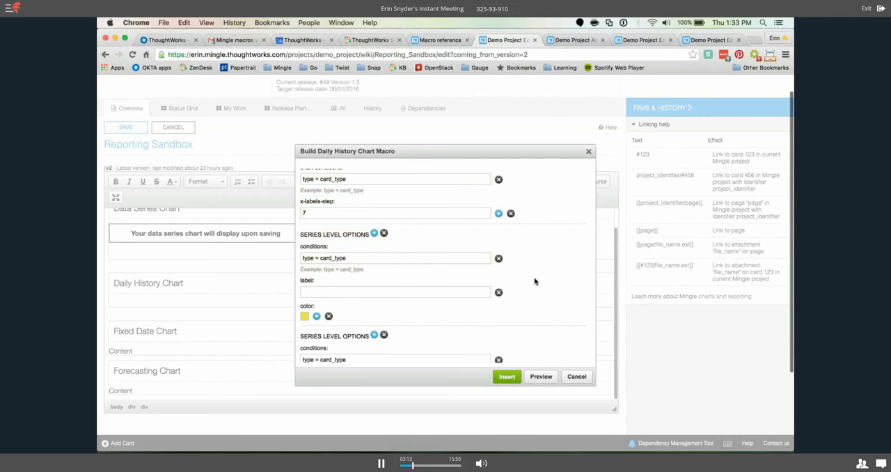
{"action": "scroll", "coordinate": [535, 282], "scroll_direction": "up", "scroll_amount": 5}
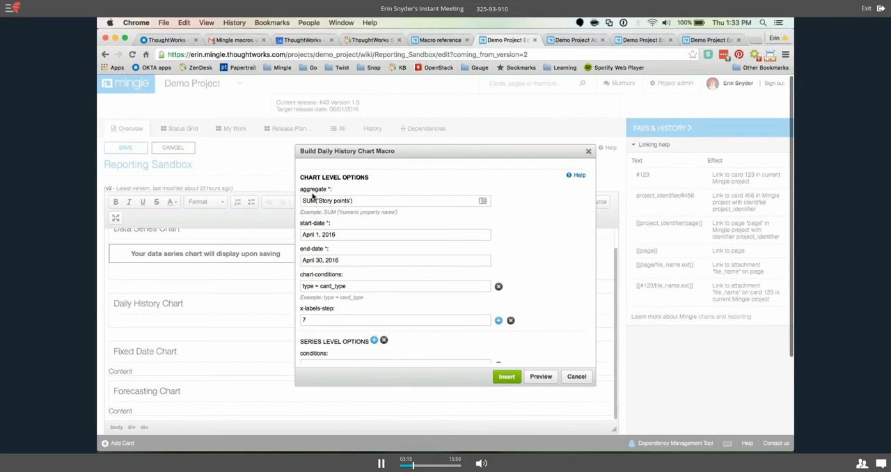
{"action": "left_click_drag", "start_coordinate": [345, 176], "coordinate": [335, 211]}
Replace card_type in the chart-conditions with Story and add AND, giving "type = Story AND".
{"action": "left_click", "coordinate": [342, 276]}
{"action": "left_click", "coordinate": [344, 276]}
{"action": "left_click_drag", "start_coordinate": [346, 286], "coordinate": [321, 286]}
{"action": "key", "text": "BackSpace"}
{"action": "type", "text": "Story"}
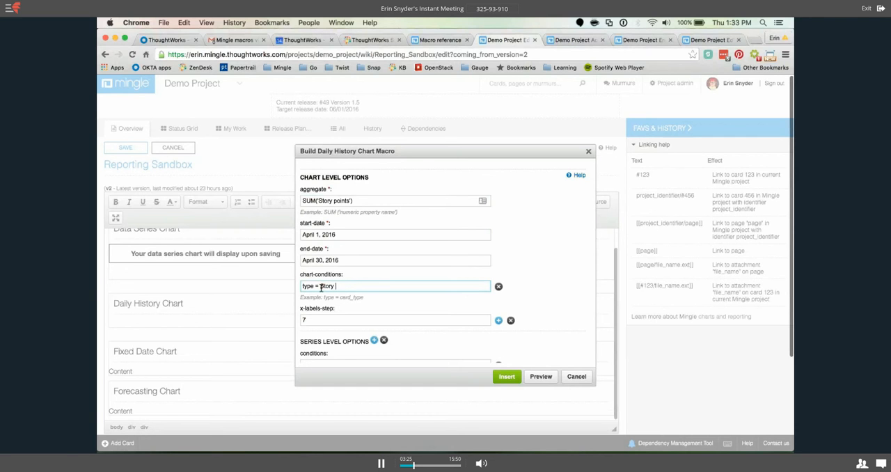
{"action": "type", "text": " AND"}
Check the name of the Release relationship in the Workflow Tree configuration and return to the end of the chart-conditions entry.
{"action": "left_click", "coordinate": [694, 40]}
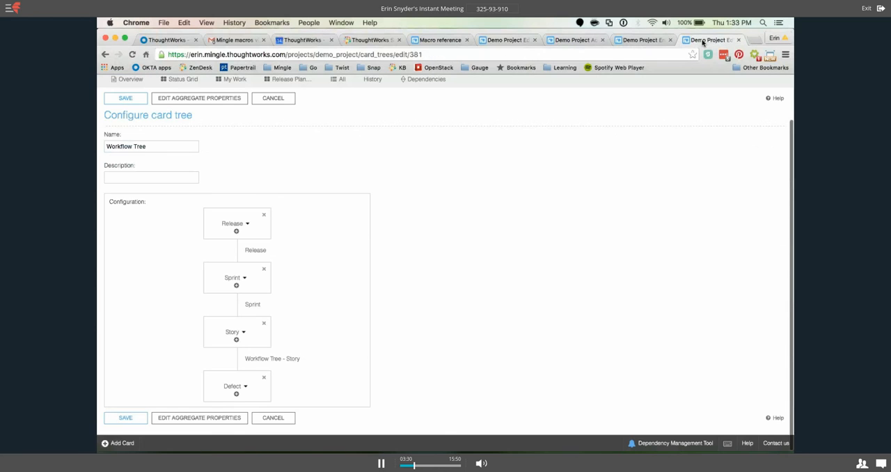
{"action": "left_click", "coordinate": [259, 255]}
{"action": "left_click_drag", "start_coordinate": [272, 251], "coordinate": [244, 252]}
{"action": "left_click", "coordinate": [516, 40]}
{"action": "left_click", "coordinate": [356, 287]}
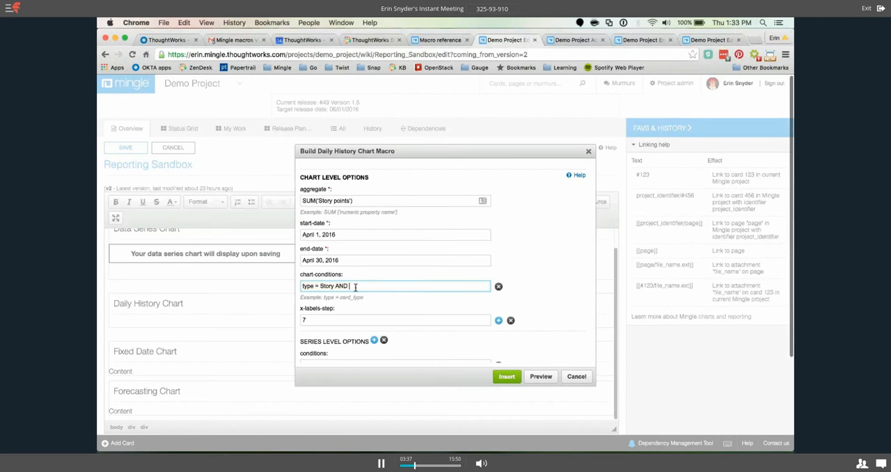
Add "Release =" to the chart-conditions and get the release name Version 1.5 from its card in the Workflow Tree.
{"action": "type", "text": "Release ="}
{"action": "left_click", "coordinate": [706, 40]}
{"action": "scroll", "coordinate": [328, 137], "scroll_direction": "up", "scroll_amount": 2}
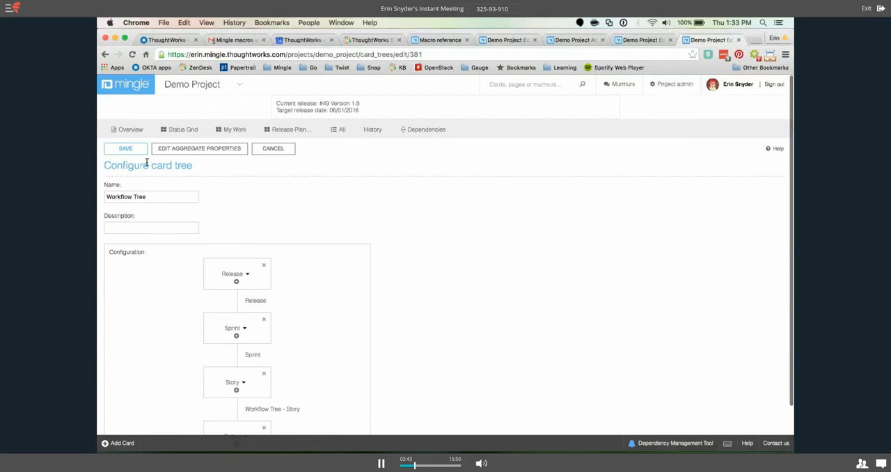
{"action": "left_click", "coordinate": [105, 53]}
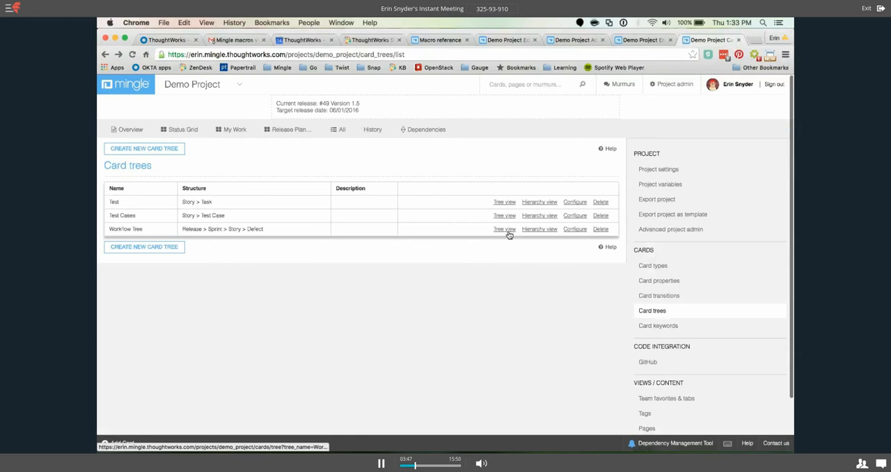
{"action": "left_click", "coordinate": [508, 234]}
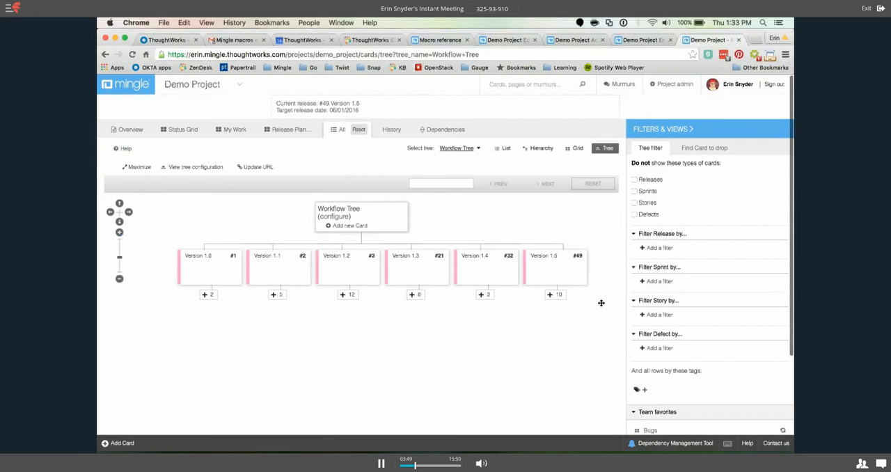
{"action": "mouse_move", "coordinate": [564, 259]}
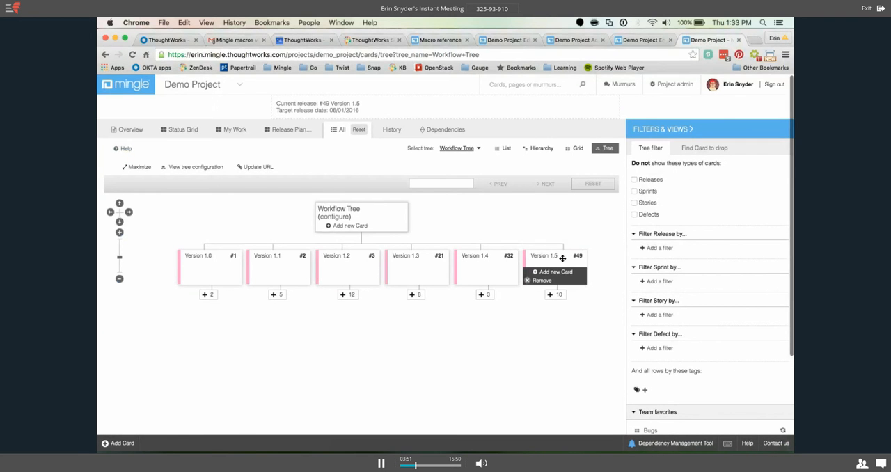
{"action": "left_click", "coordinate": [563, 259]}
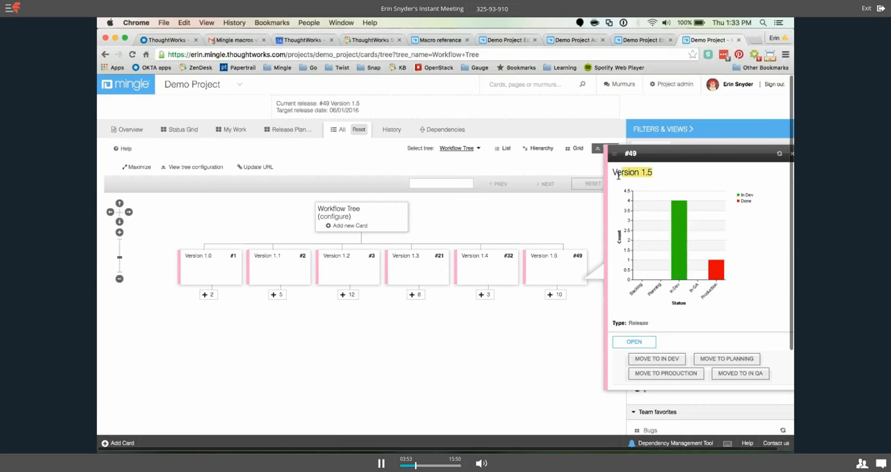
Complete the Release condition in the chart-conditions with the copied name in single quotes, 'Version 1.5'.
{"action": "left_click", "coordinate": [505, 39]}
{"action": "type", "text": "'"}
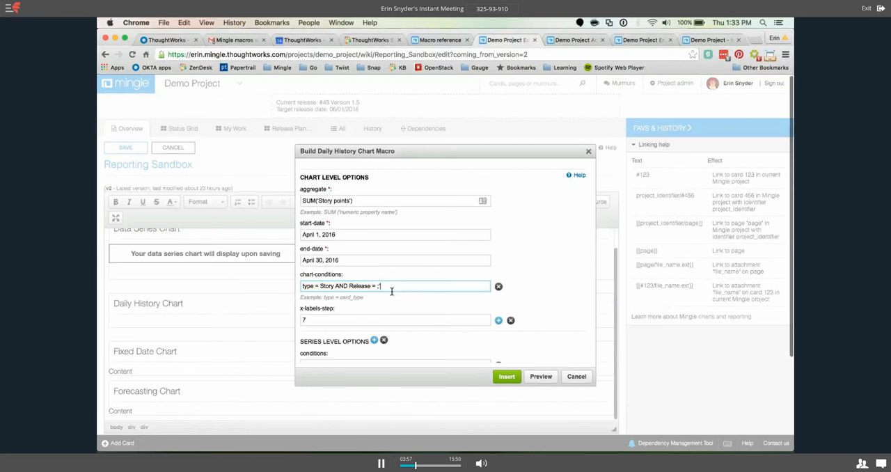
{"action": "type", "text": "Version 1.5"}
{"action": "type", "text": "'"}
{"action": "triple_click", "coordinate": [418, 285]}
{"action": "left_click", "coordinate": [348, 286]}
{"action": "left_click_drag", "start_coordinate": [348, 286], "coordinate": [337, 286]}
{"action": "left_click", "coordinate": [348, 286]}
{"action": "key", "text": "BackSpace"}
{"action": "key", "text": "BackSpace"}
{"action": "key", "text": "BackSpace"}
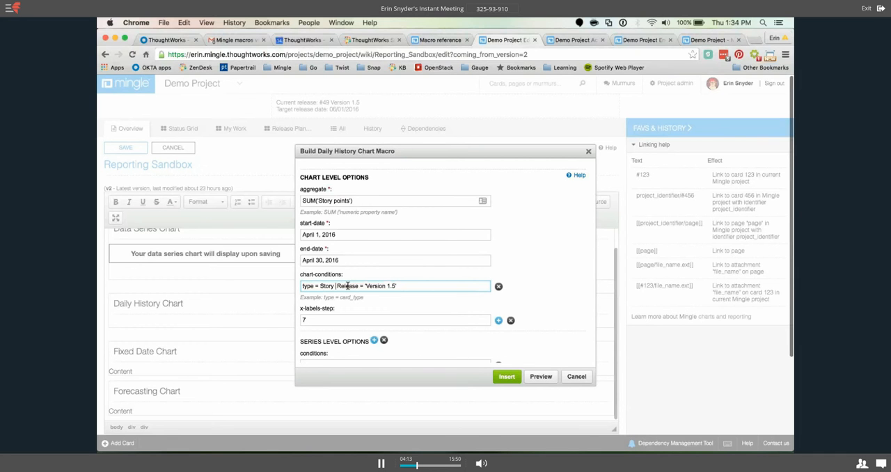
{"action": "type", "text": "AND"}
Extend the type part of the chart-conditions to "(type = Story OR type = Defect)", enclosed in parentheses before the AND.
{"action": "left_click", "coordinate": [335, 285]}
{"action": "type", "text": "OR type = Defec"}
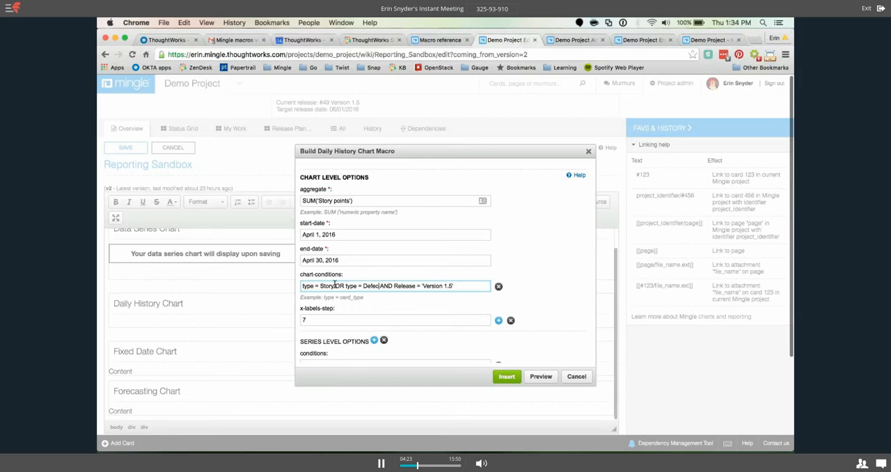
{"action": "type", "text": "t)"}
{"action": "left_click", "coordinate": [302, 286]}
{"action": "type", "text": "("}
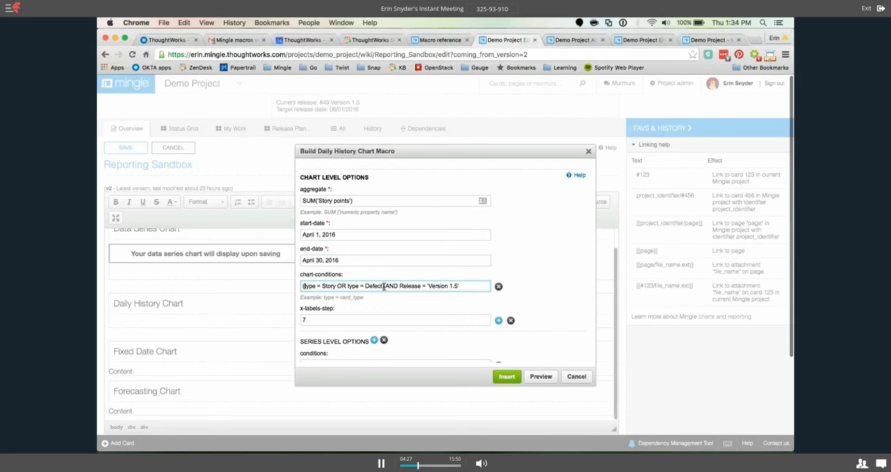
Review the type and Release parts of the chart-conditions, and look through the optional parameters available for the chart-level options.
{"action": "left_click_drag", "start_coordinate": [384, 286], "coordinate": [302, 285]}
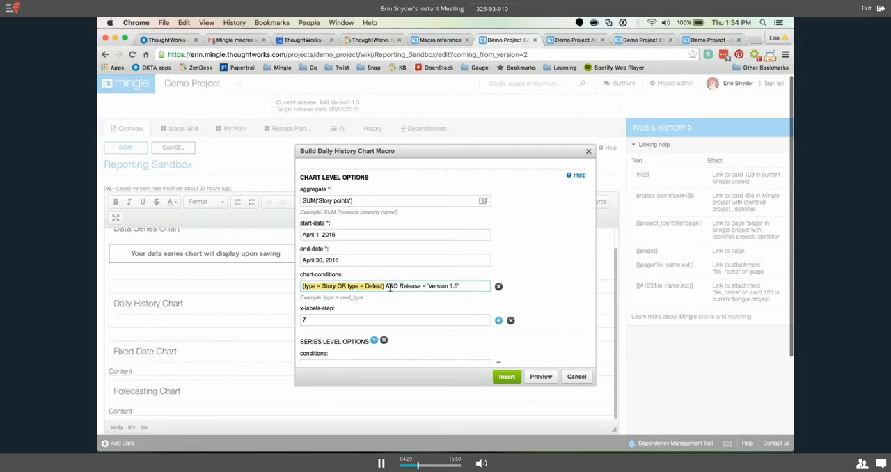
{"action": "left_click_drag", "start_coordinate": [386, 286], "coordinate": [466, 285]}
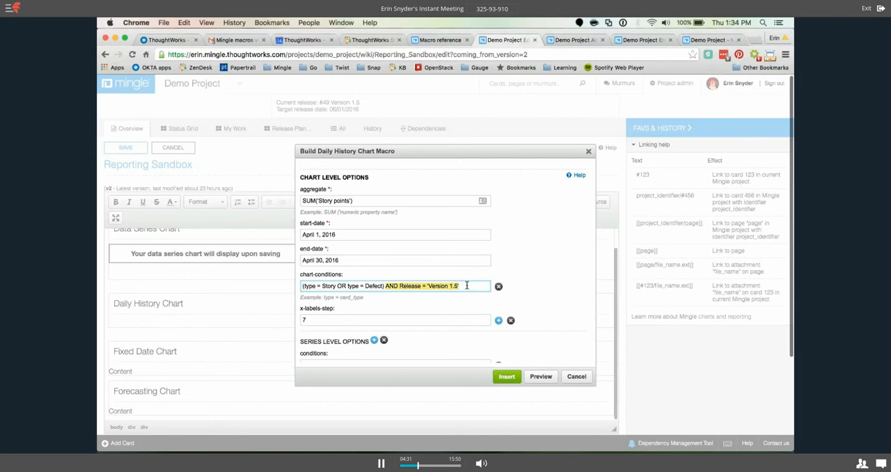
{"action": "scroll", "coordinate": [365, 282], "scroll_direction": "down", "scroll_amount": 1}
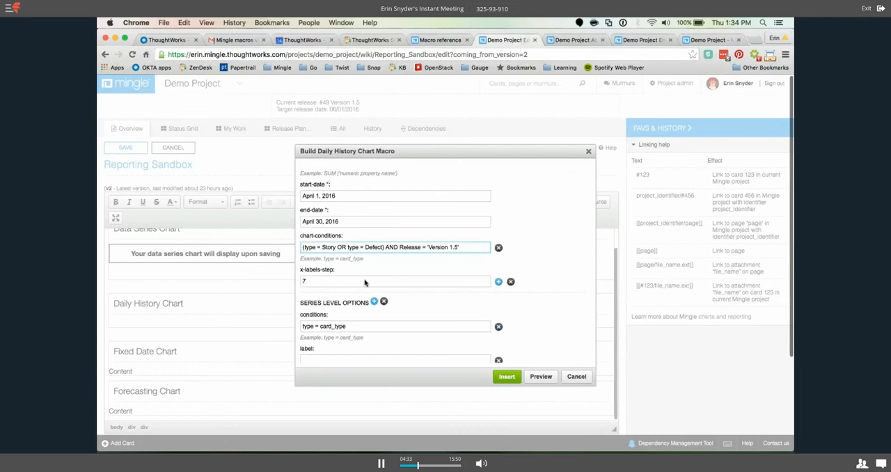
{"action": "scroll", "coordinate": [365, 282], "scroll_direction": "down", "scroll_amount": 1}
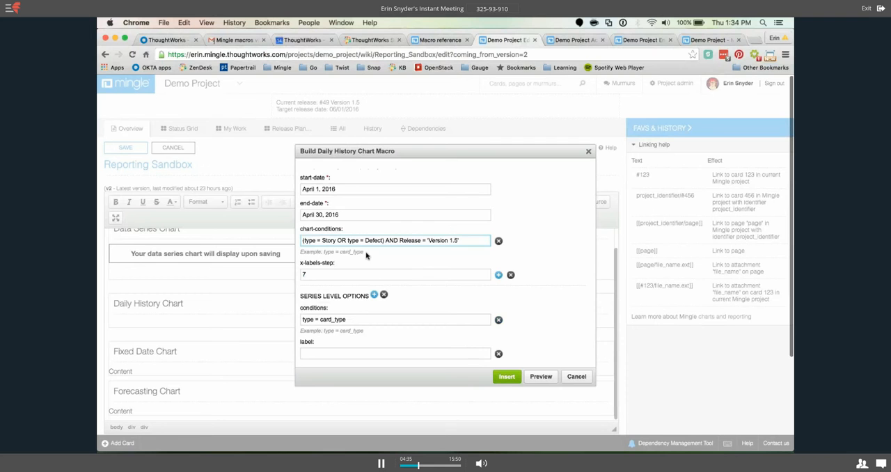
{"action": "scroll", "coordinate": [459, 245], "scroll_direction": "down", "scroll_amount": 1}
{"action": "scroll", "coordinate": [460, 245], "scroll_direction": "down", "scroll_amount": 1}
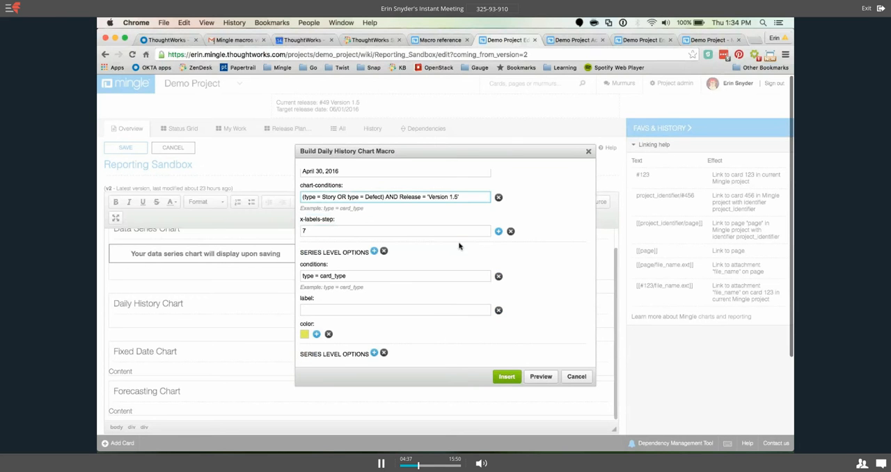
{"action": "left_click", "coordinate": [499, 231]}
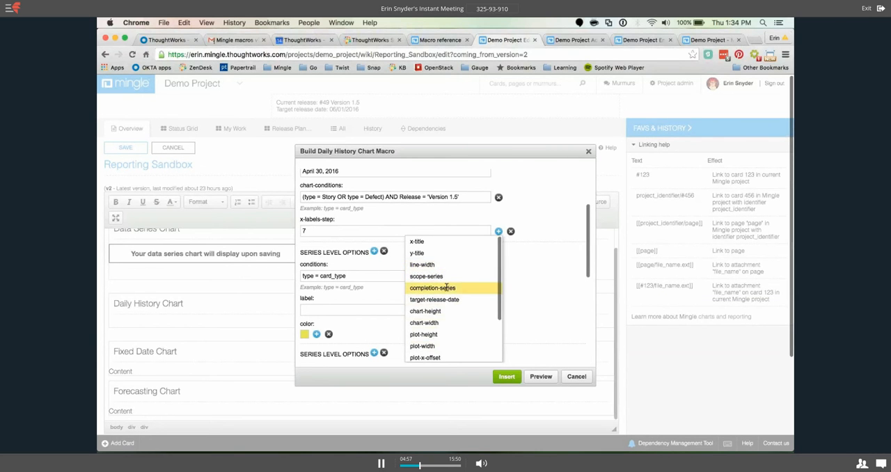
{"action": "scroll", "coordinate": [447, 288], "scroll_direction": "down", "scroll_amount": 2}
{"action": "scroll", "coordinate": [453, 287], "scroll_direction": "up", "scroll_amount": 3}
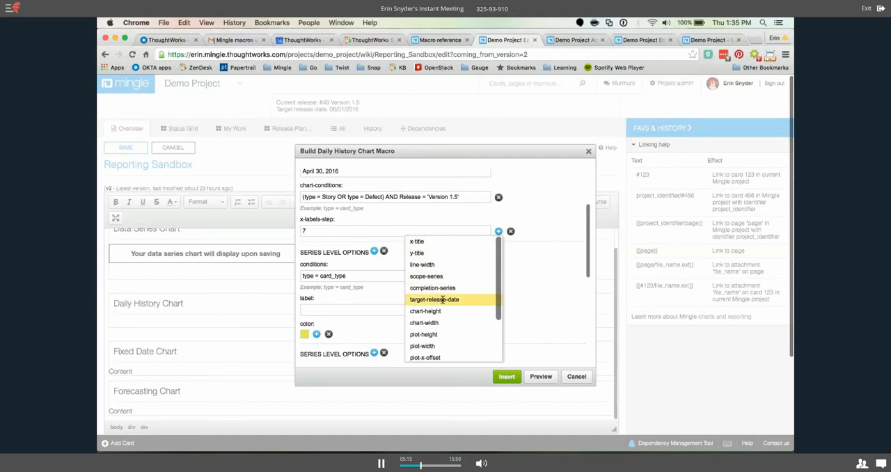
{"action": "scroll", "coordinate": [442, 223], "scroll_direction": "down", "scroll_amount": 2}
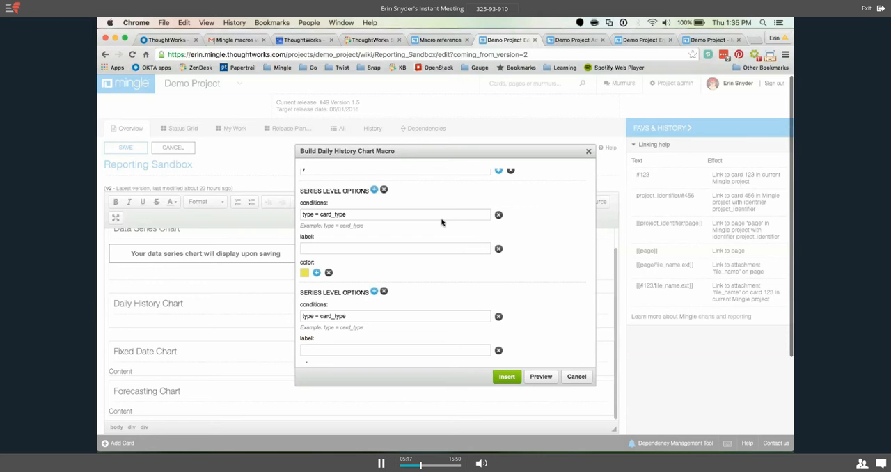
Compare the first series' default conditions entry with the chart-conditions to see whether the series needs its own condition.
{"action": "scroll", "coordinate": [441, 222], "scroll_direction": "down", "scroll_amount": 1}
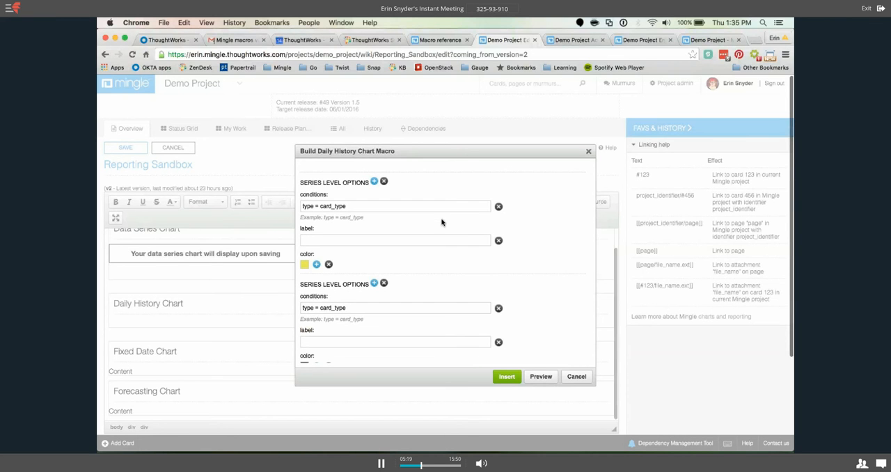
{"action": "triple_click", "coordinate": [353, 207]}
{"action": "scroll", "coordinate": [352, 208], "scroll_direction": "up", "scroll_amount": 2}
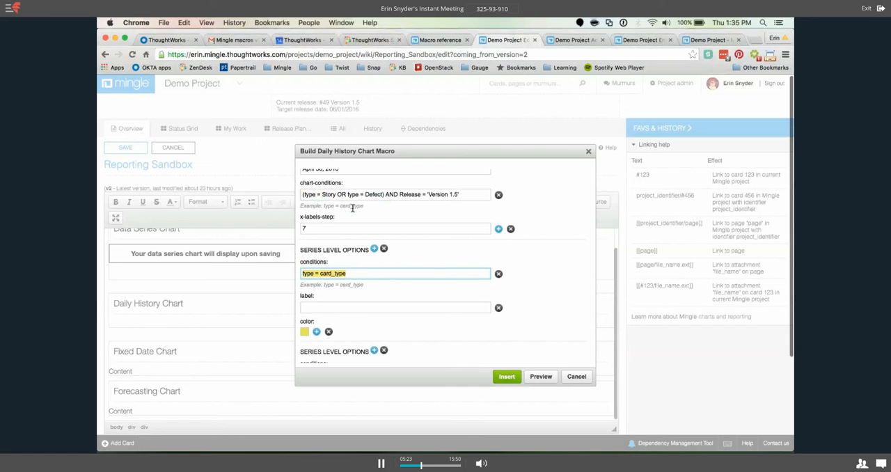
{"action": "scroll", "coordinate": [353, 207], "scroll_direction": "up", "scroll_amount": 1}
{"action": "triple_click", "coordinate": [370, 202]}
{"action": "left_click", "coordinate": [384, 205]}
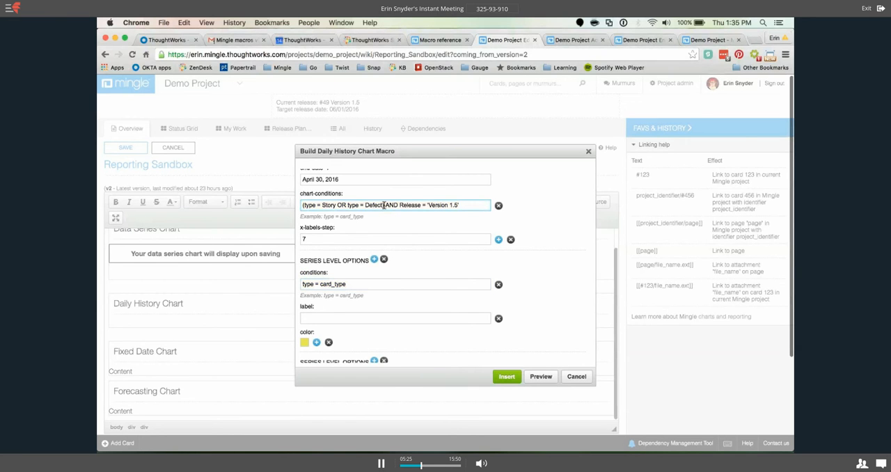
{"action": "scroll", "coordinate": [340, 241], "scroll_direction": "down", "scroll_amount": 2}
{"action": "scroll", "coordinate": [343, 209], "scroll_direction": "down", "scroll_amount": 1}
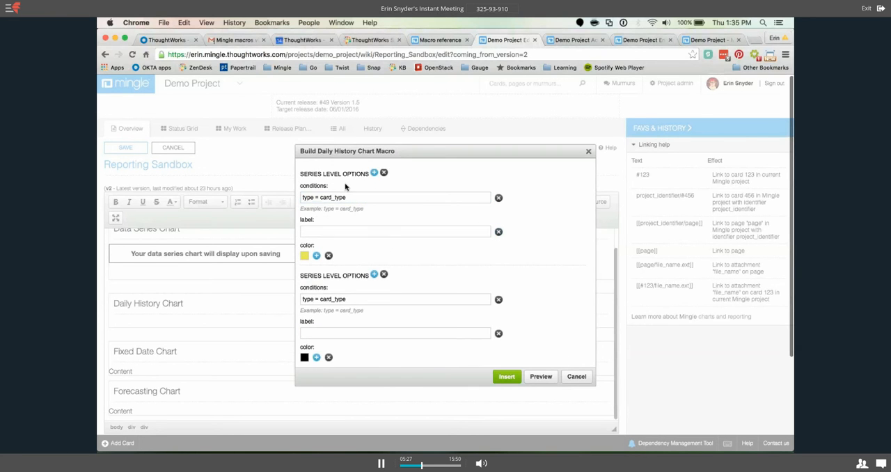
Clear the default condition of the first series so its conditions entry is empty.
{"action": "scroll", "coordinate": [418, 214], "scroll_direction": "up", "scroll_amount": 1}
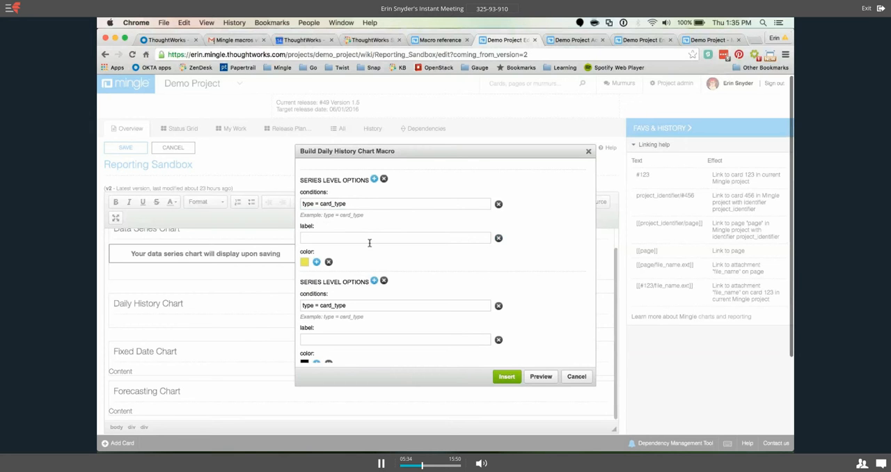
{"action": "triple_click", "coordinate": [353, 204]}
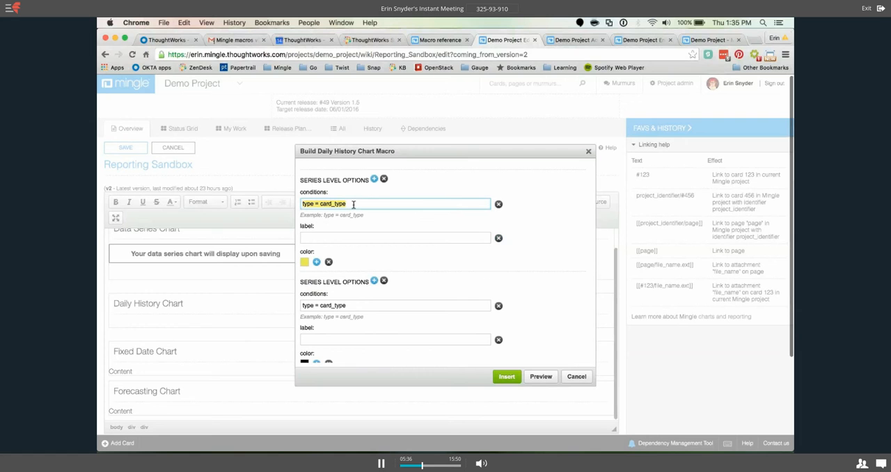
{"action": "key", "text": "BackSpace"}
{"action": "left_click_drag", "start_coordinate": [333, 197], "coordinate": [301, 195]}
{"action": "left_click", "coordinate": [333, 197]}
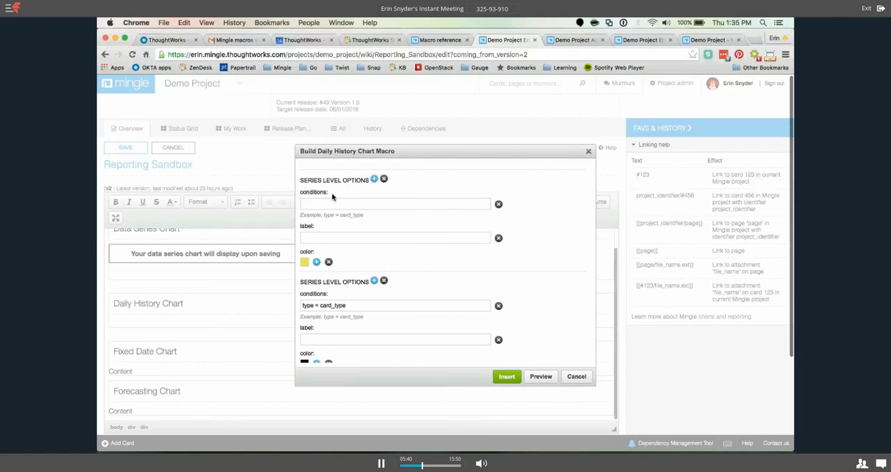
Label the first series "All Stories or Defects".
{"action": "left_click", "coordinate": [317, 238]}
{"action": "type", "text": "A"}
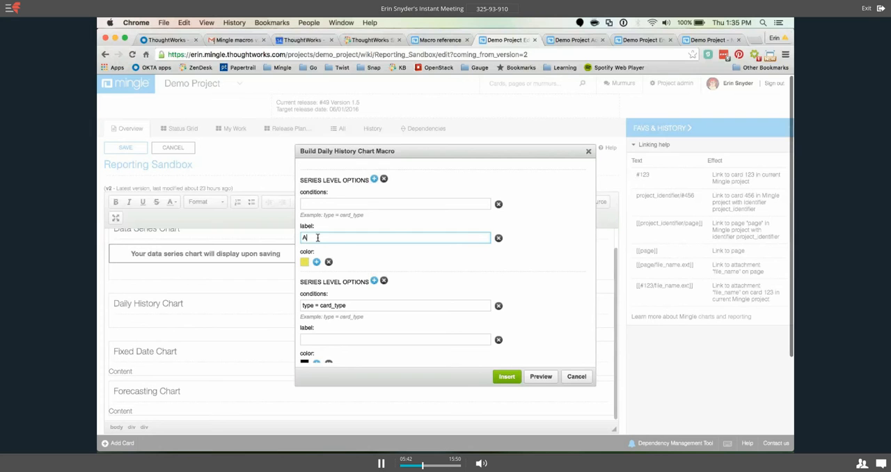
{"action": "type", "text": "ll St"}
{"action": "type", "text": "ries"}
{"action": "key", "text": "BackSpace"}
{"action": "type", "text": "s a"}
{"action": "key", "text": "BackSpace"}
{"action": "key", "text": "BackSpace"}
{"action": "type", "text": "/F"}
{"action": "key", "text": "BackSpace"}
{"action": "key", "text": "BackSpace"}
{"action": "type", "text": "or Defect"}
{"action": "left_click", "coordinate": [380, 226]}
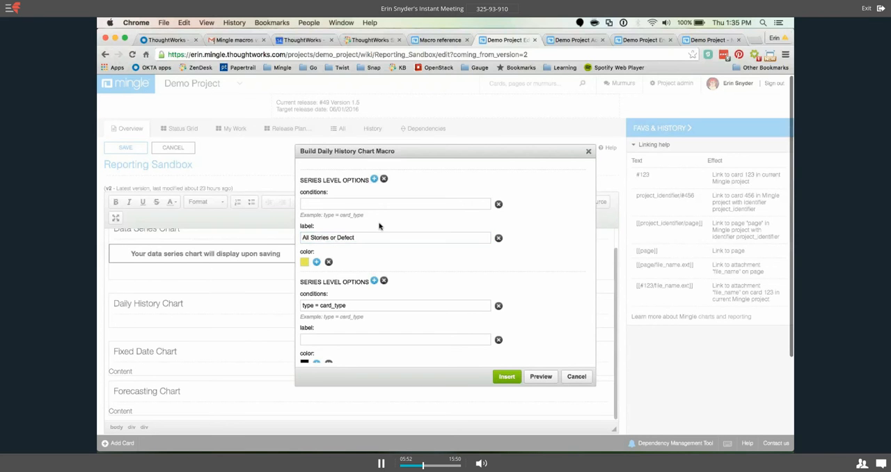
{"action": "triple_click", "coordinate": [363, 237]}
{"action": "left_click", "coordinate": [363, 237]}
{"action": "type", "text": "s"}
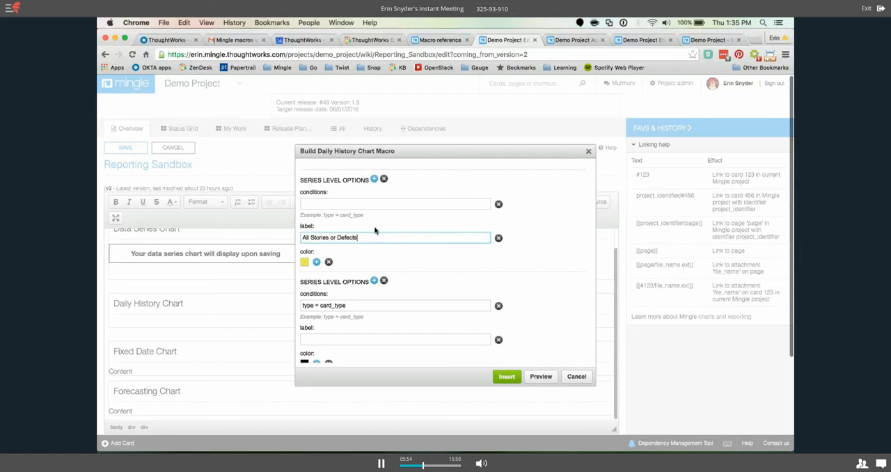
Check the Planning value in the Status property list and set the second series' condition to "status = Planning".
{"action": "scroll", "coordinate": [415, 233], "scroll_direction": "down", "scroll_amount": 1}
{"action": "scroll", "coordinate": [415, 233], "scroll_direction": "down", "scroll_amount": 2}
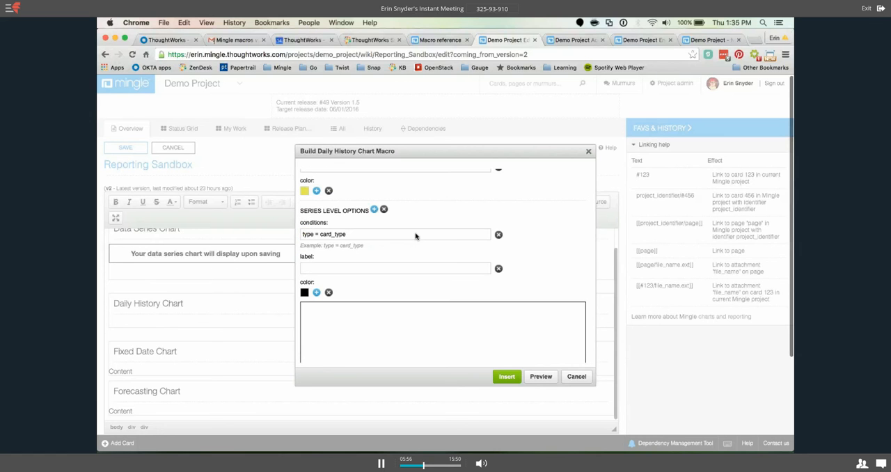
{"action": "left_click", "coordinate": [641, 40]}
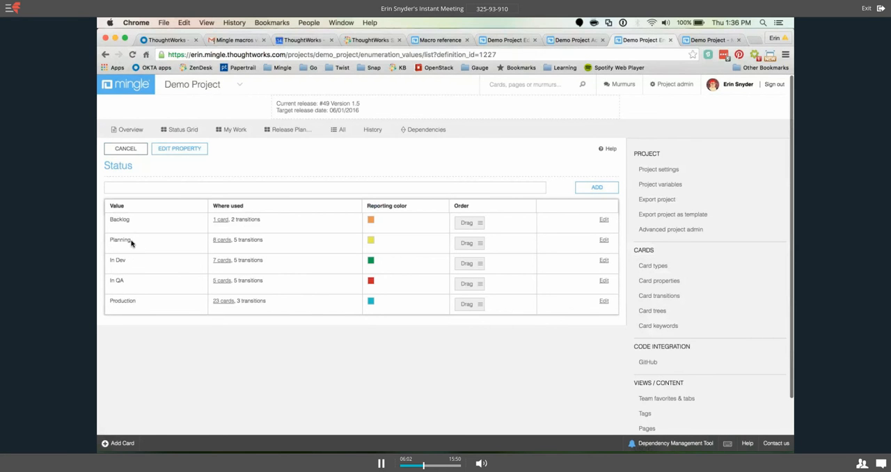
{"action": "left_click_drag", "start_coordinate": [132, 243], "coordinate": [110, 240]}
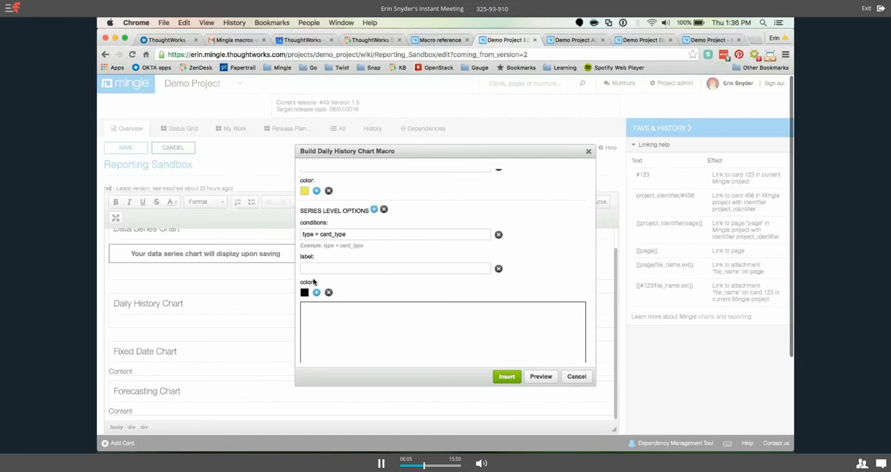
{"action": "left_click_drag", "start_coordinate": [302, 235], "coordinate": [352, 239]}
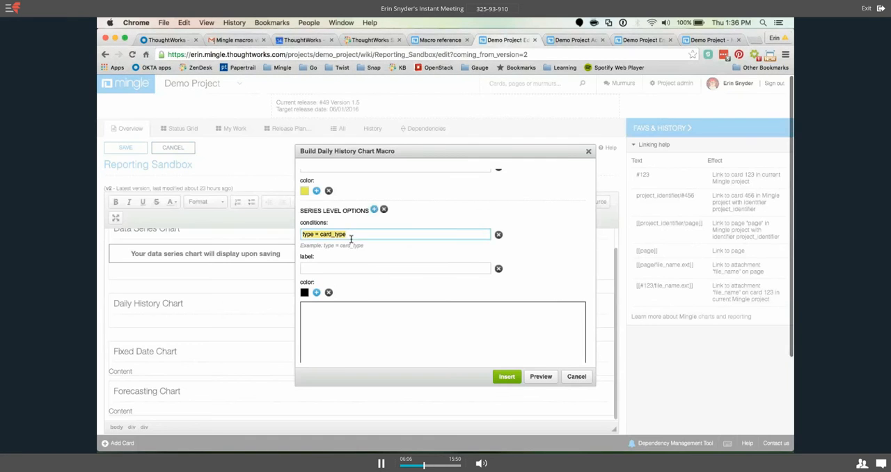
{"action": "type", "text": "status = Planning"}
Label the second series "Planned Stories or Defect".
{"action": "left_click", "coordinate": [342, 269]}
{"action": "type", "text": "Pl"}
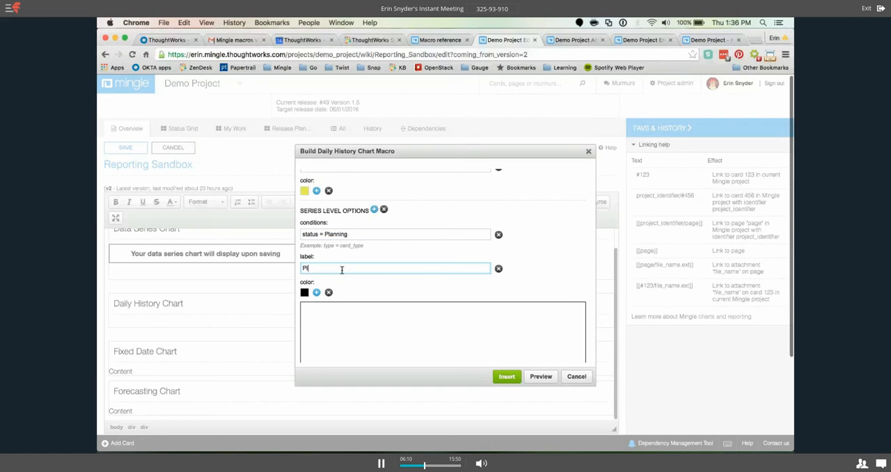
{"action": "type", "text": "anned Stories or Defect"}
Add another series after the one with the Planning condition and bring its options into view.
{"action": "scroll", "coordinate": [402, 218], "scroll_direction": "down", "scroll_amount": 1}
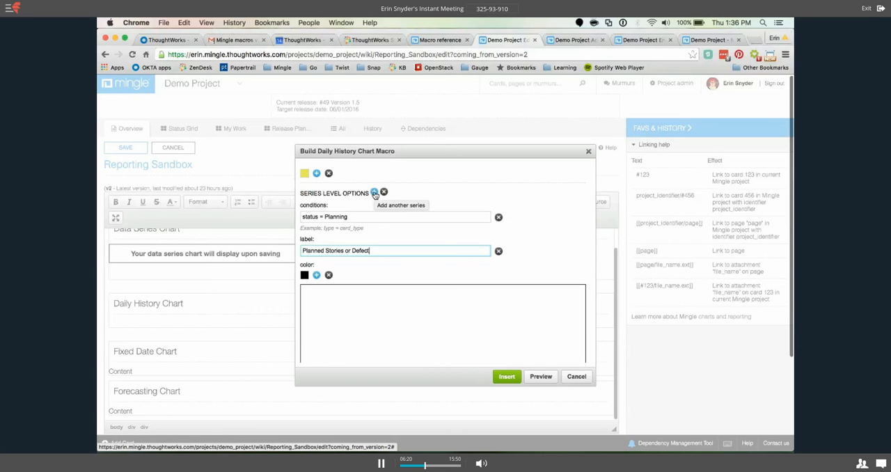
{"action": "left_click", "coordinate": [375, 193]}
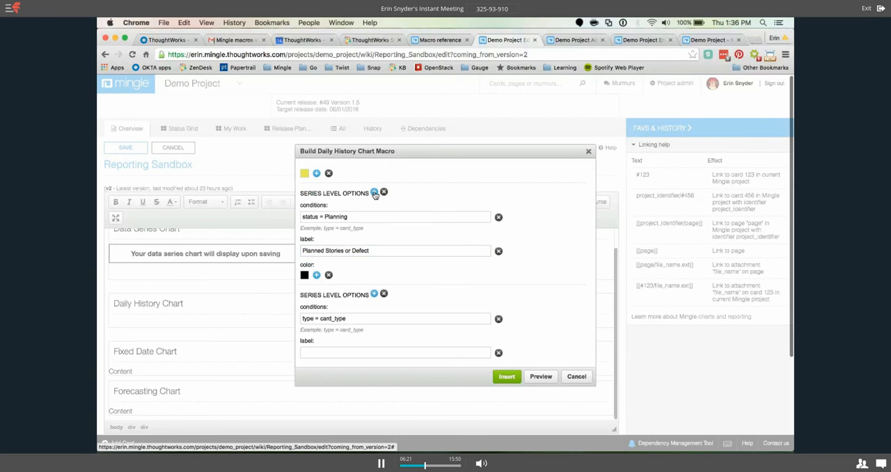
{"action": "scroll", "coordinate": [395, 216], "scroll_direction": "down", "scroll_amount": 1}
{"action": "scroll", "coordinate": [408, 217], "scroll_direction": "down", "scroll_amount": 2}
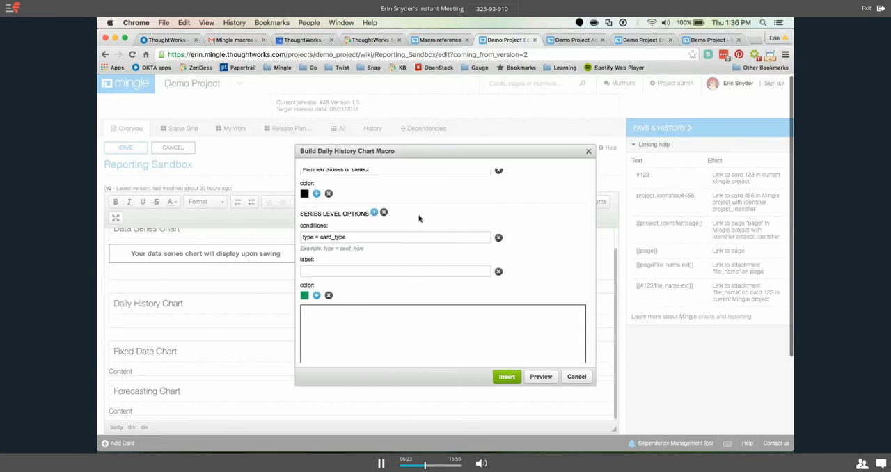
{"action": "scroll", "coordinate": [418, 219], "scroll_direction": "down", "scroll_amount": 1}
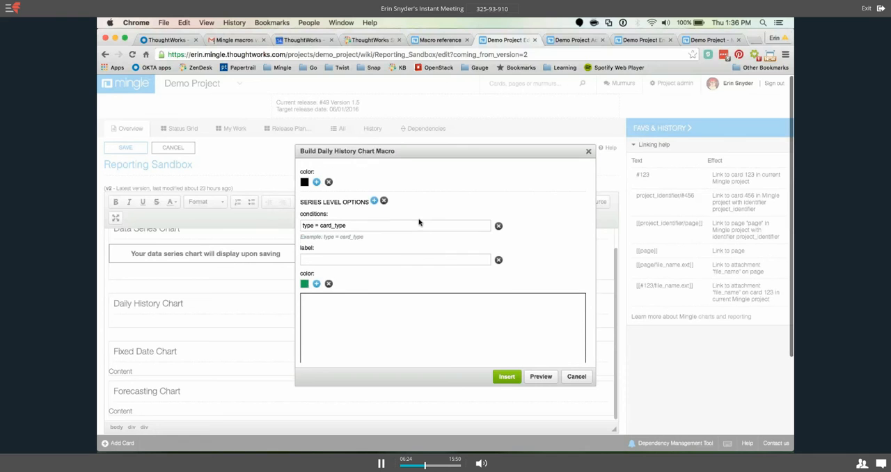
Check the Production value in the Status property list and set the third series' condition to "status = Production".
{"action": "left_click", "coordinate": [361, 220]}
{"action": "type", "text": "st"}
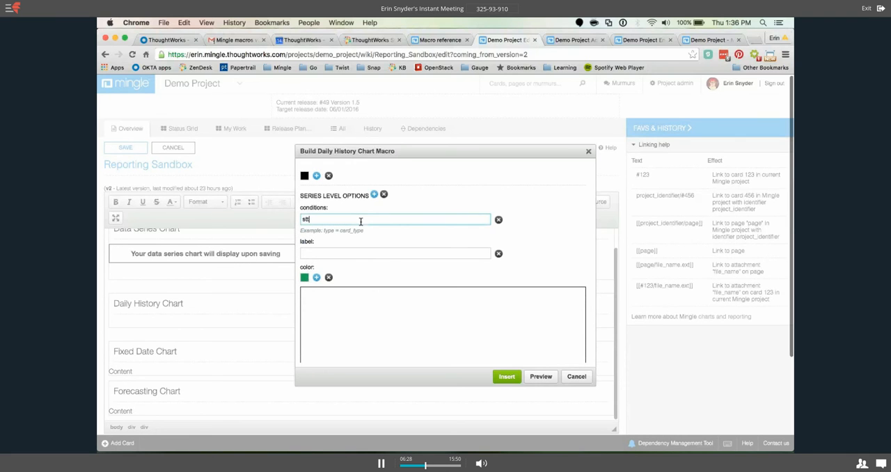
{"action": "type", "text": "atus ="}
{"action": "left_click", "coordinate": [641, 42]}
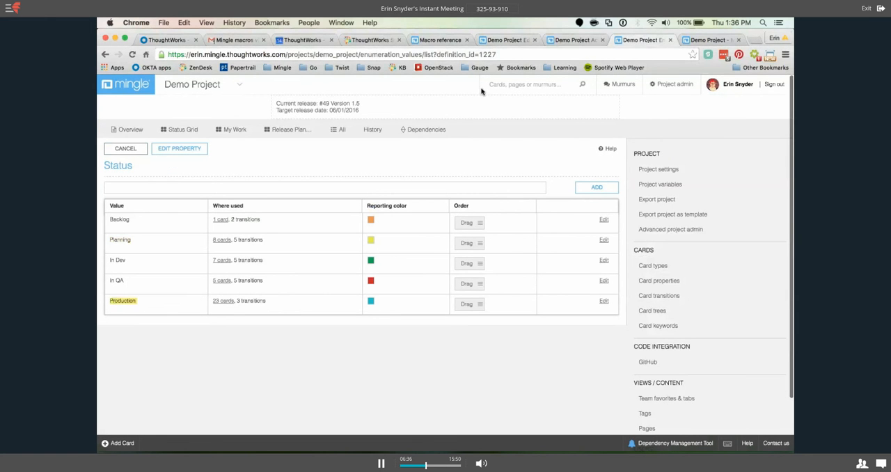
{"action": "left_click", "coordinate": [507, 40]}
{"action": "left_click", "coordinate": [315, 254]}
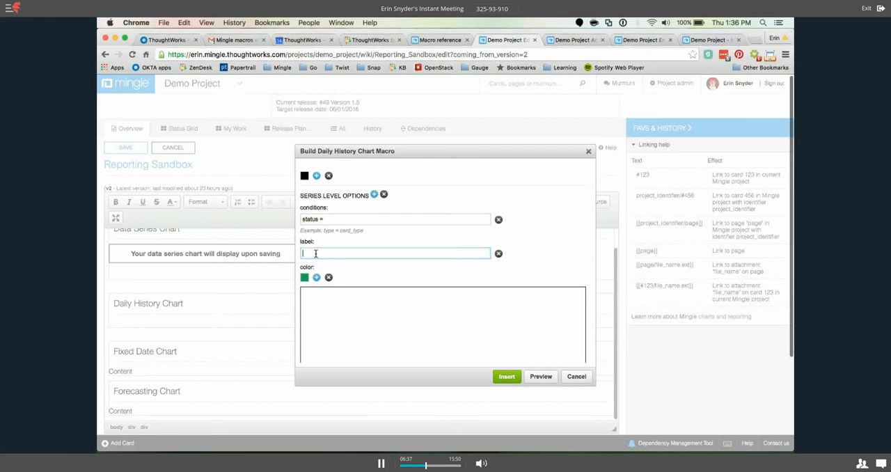
{"action": "left_click", "coordinate": [332, 220]}
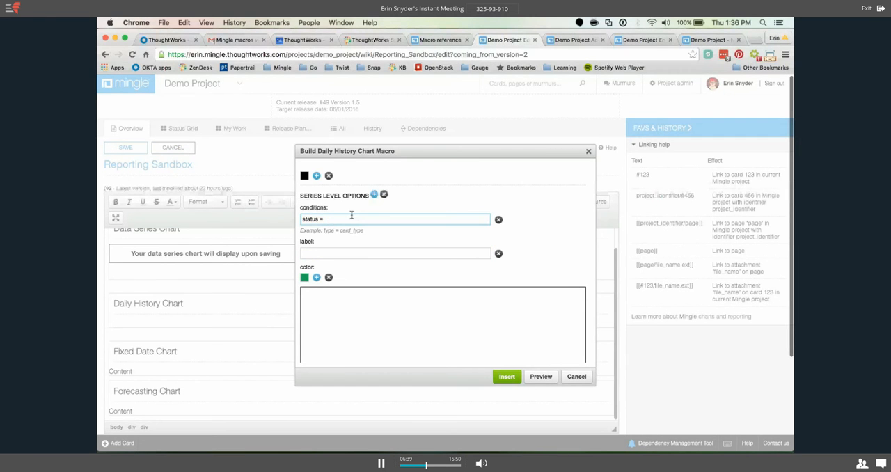
{"action": "key", "text": "super+v"}
Label the third series "Completed Stories or Defect".
{"action": "left_click", "coordinate": [339, 257]}
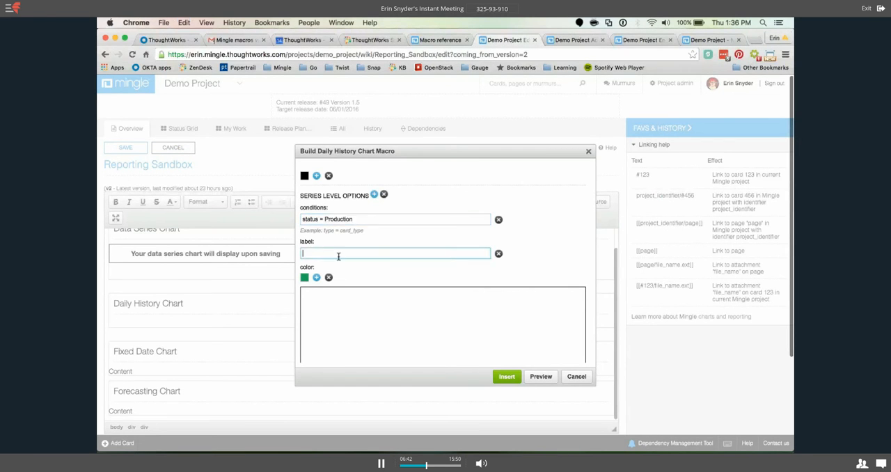
{"action": "type", "text": "Co"}
{"action": "type", "text": "mpleted"}
{"action": "type", "text": " Stories and De"}
{"action": "key", "text": "BackSpace"}
{"action": "key", "text": "BackSpace"}
{"action": "key", "text": "BackSpace"}
{"action": "key", "text": "BackSpace"}
{"action": "key", "text": "BackSpace"}
{"action": "key", "text": "BackSpace"}
{"action": "key", "text": "BackSpace"}
{"action": "type", "text": "or Defect"}
{"action": "scroll", "coordinate": [384, 278], "scroll_direction": "down", "scroll_amount": 1}
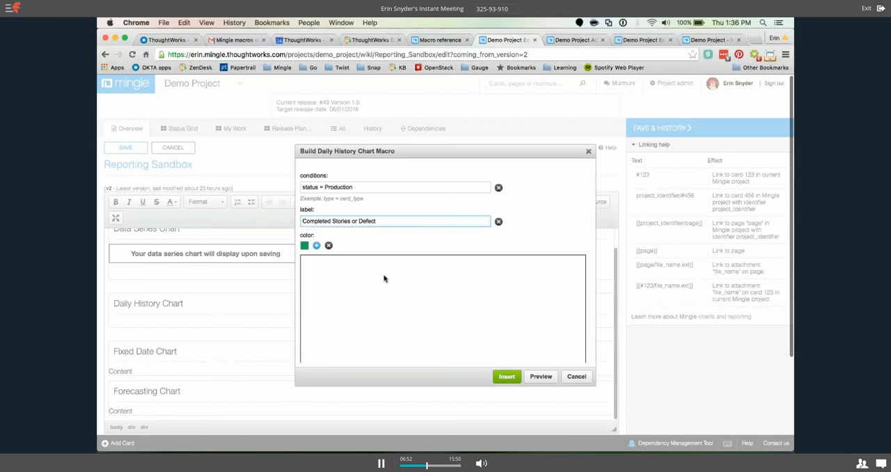
{"action": "left_click", "coordinate": [316, 247]}
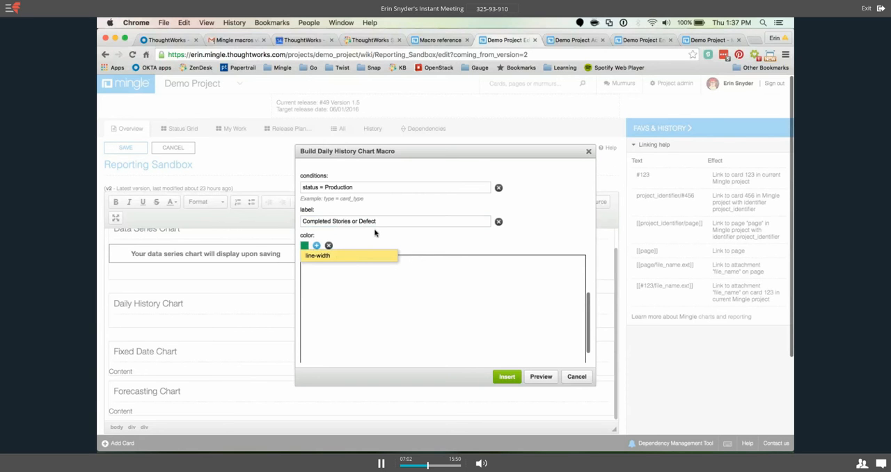
{"action": "left_click", "coordinate": [370, 255]}
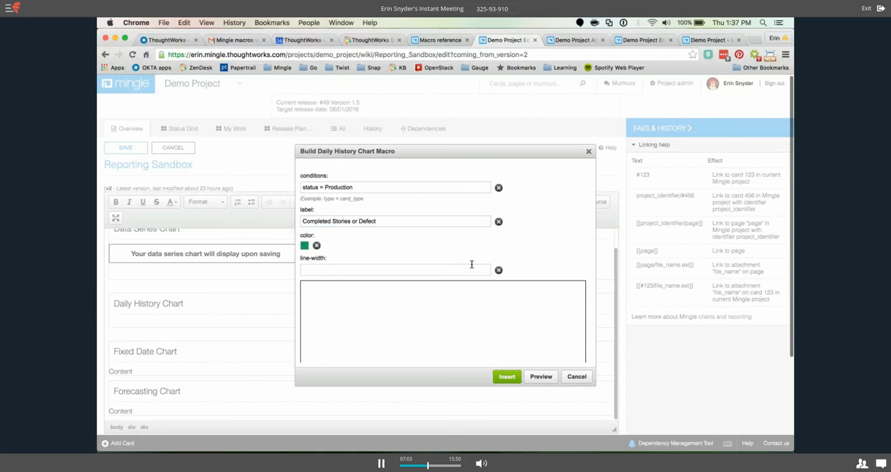
{"action": "left_click", "coordinate": [498, 271]}
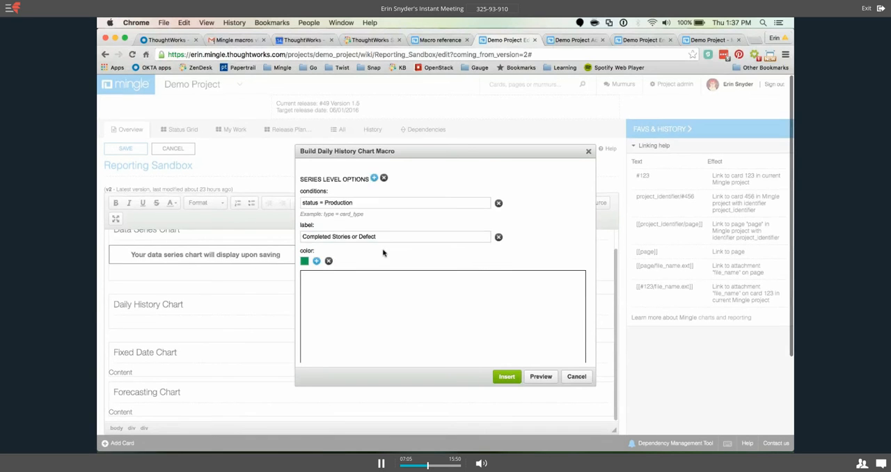
Remove the empty conditions parameter from the "All Stories or Defects" series and check which optional parameters can be added.
{"action": "scroll", "coordinate": [383, 253], "scroll_direction": "up", "scroll_amount": 1}
{"action": "scroll", "coordinate": [383, 253], "scroll_direction": "up", "scroll_amount": 4}
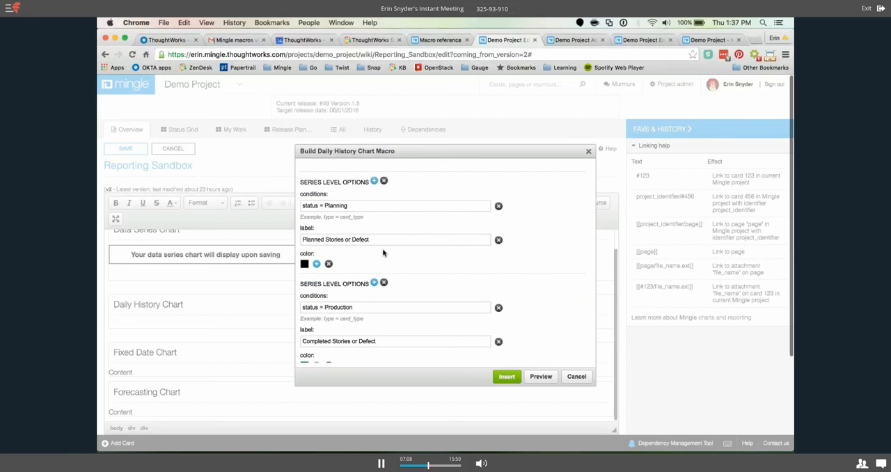
{"action": "scroll", "coordinate": [383, 253], "scroll_direction": "up", "scroll_amount": 1}
{"action": "scroll", "coordinate": [396, 242], "scroll_direction": "up", "scroll_amount": 2}
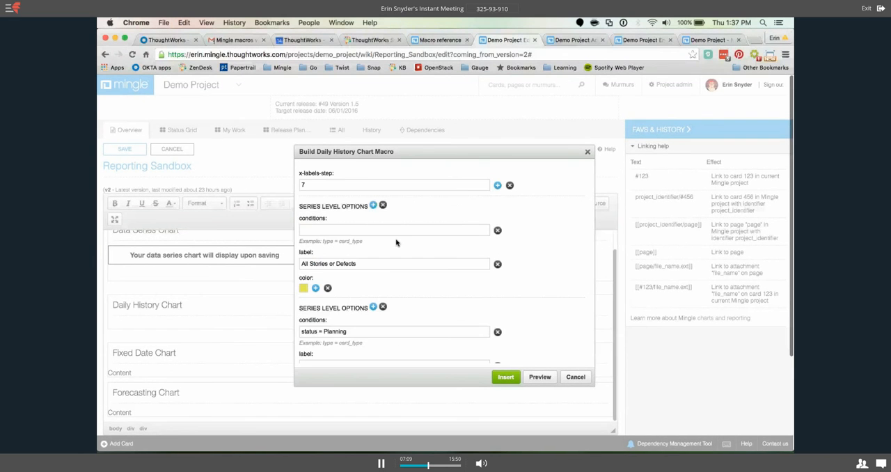
{"action": "left_click", "coordinate": [497, 229]}
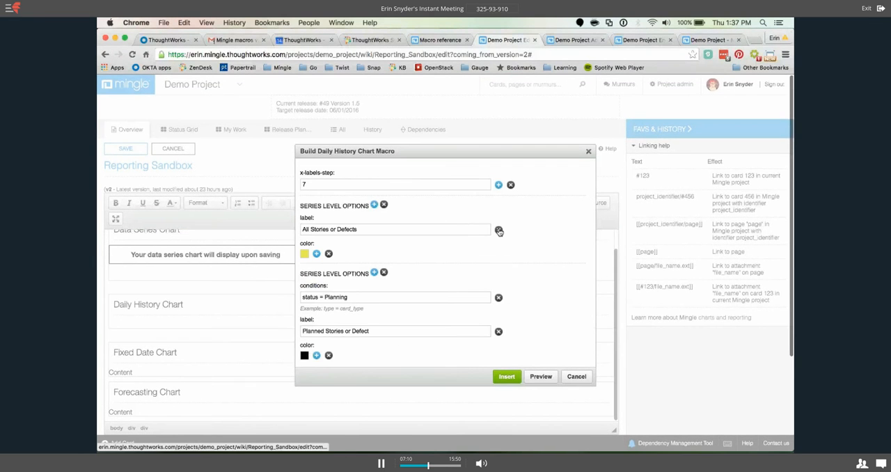
{"action": "left_click", "coordinate": [317, 255]}
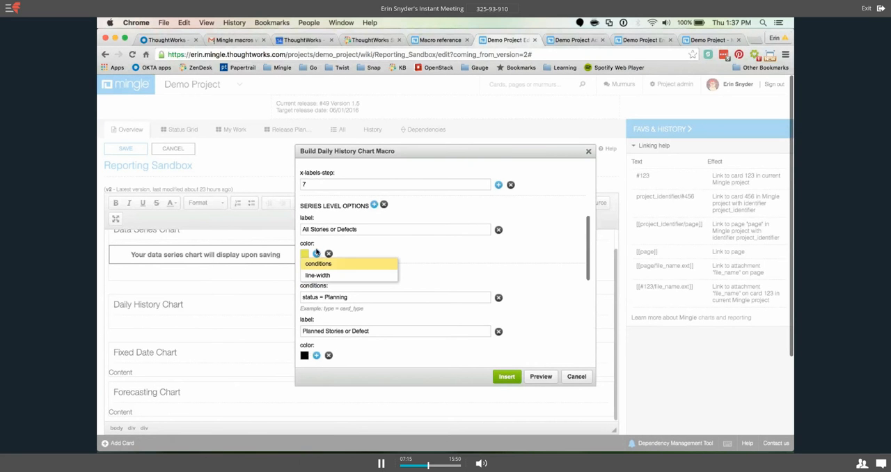
Review the remaining series options, preview the Daily History Chart macro and insert it into the page.
{"action": "scroll", "coordinate": [427, 256], "scroll_direction": "down", "scroll_amount": 2}
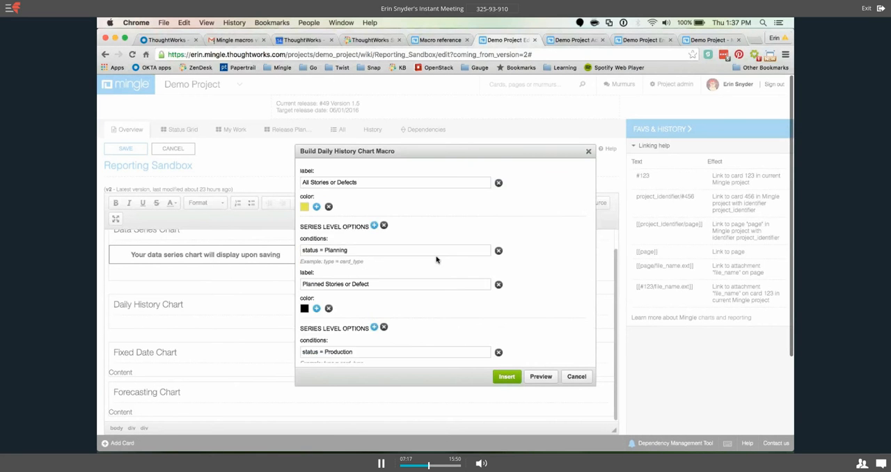
{"action": "scroll", "coordinate": [437, 260], "scroll_direction": "down", "scroll_amount": 1}
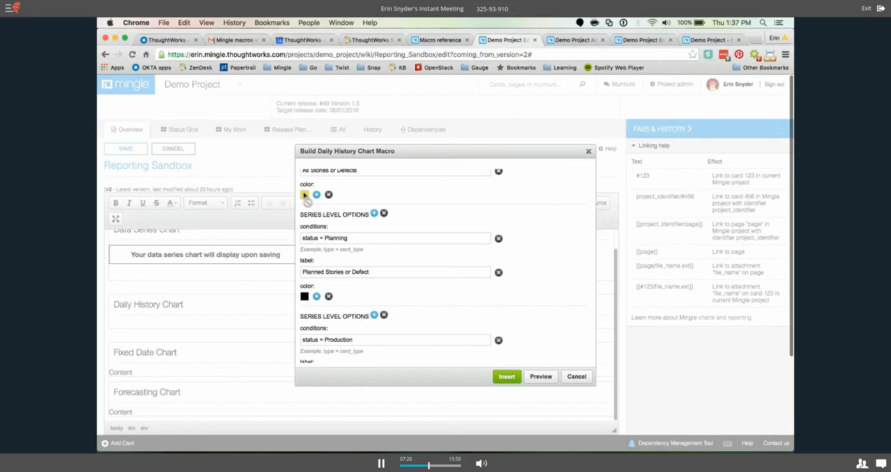
{"action": "scroll", "coordinate": [308, 307], "scroll_direction": "down", "scroll_amount": 3}
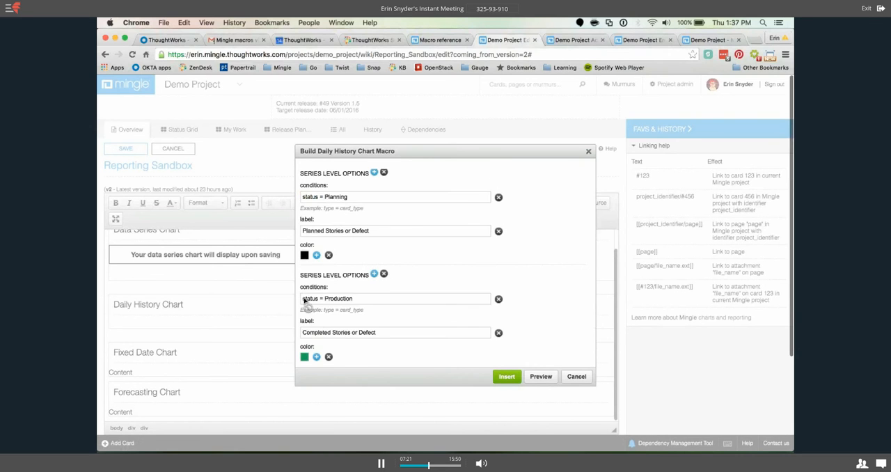
{"action": "scroll", "coordinate": [304, 302], "scroll_direction": "down", "scroll_amount": 2}
{"action": "scroll", "coordinate": [305, 327], "scroll_direction": "down", "scroll_amount": 4}
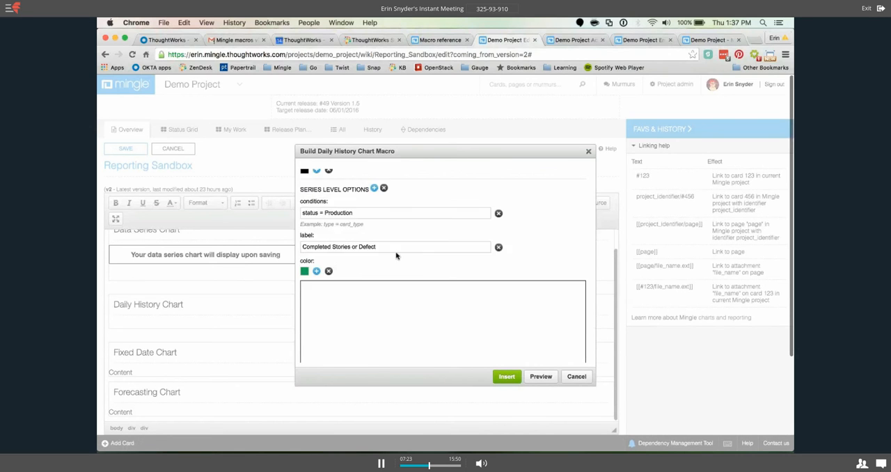
{"action": "scroll", "coordinate": [397, 256], "scroll_direction": "down", "scroll_amount": 1}
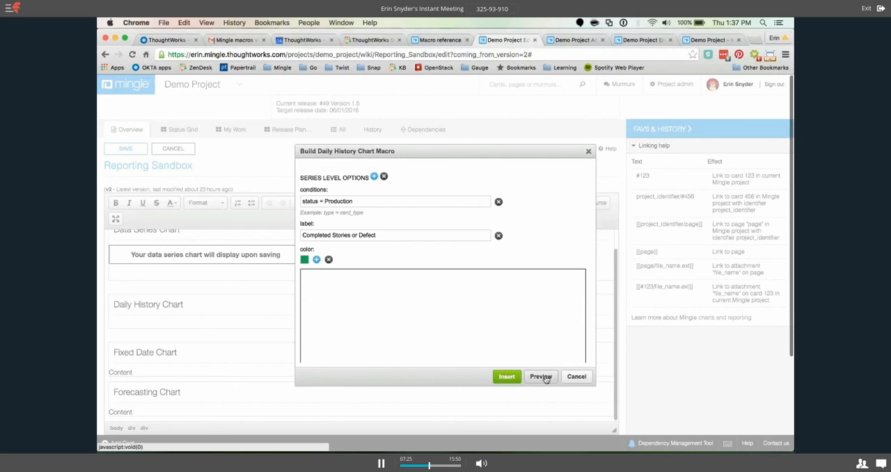
{"action": "scroll", "coordinate": [554, 324], "scroll_direction": "down", "scroll_amount": 2}
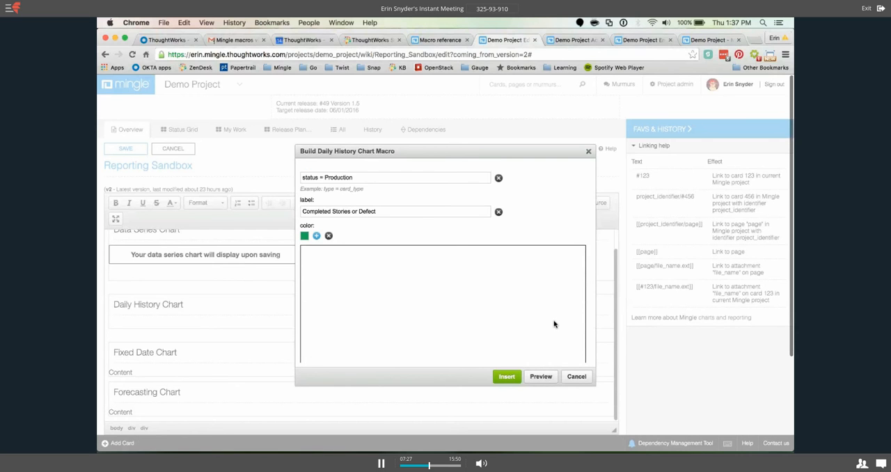
{"action": "left_click", "coordinate": [539, 377]}
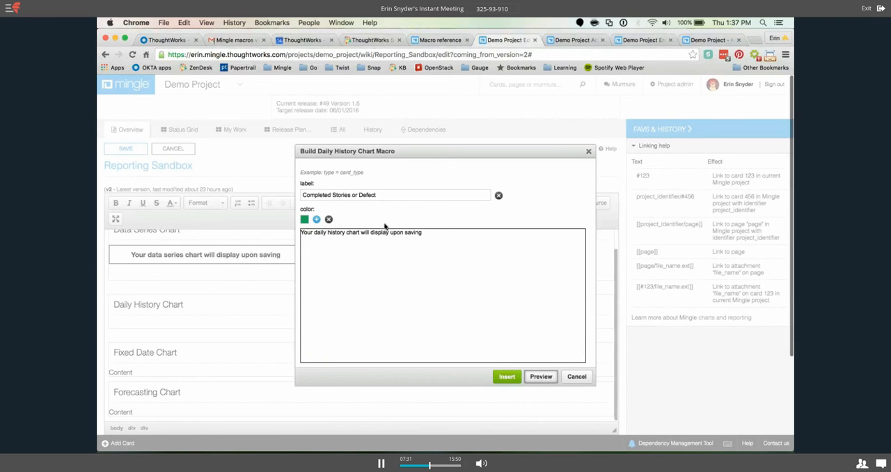
{"action": "left_click_drag", "start_coordinate": [422, 233], "coordinate": [300, 232]}
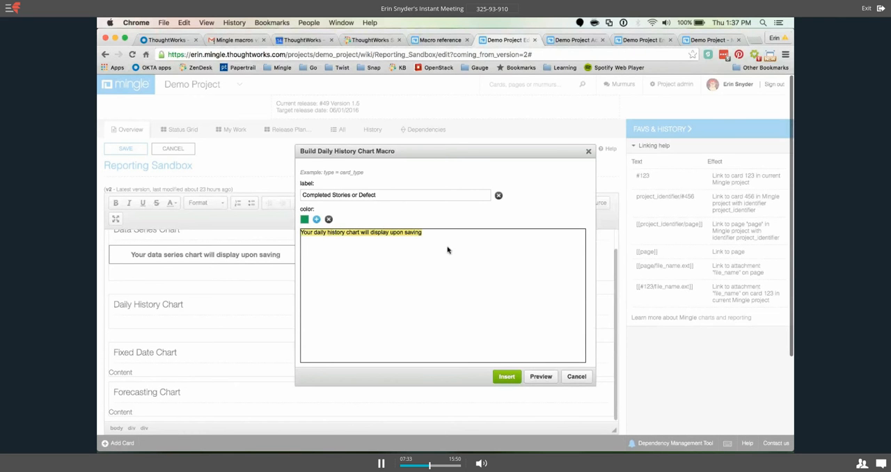
{"action": "left_click", "coordinate": [443, 241]}
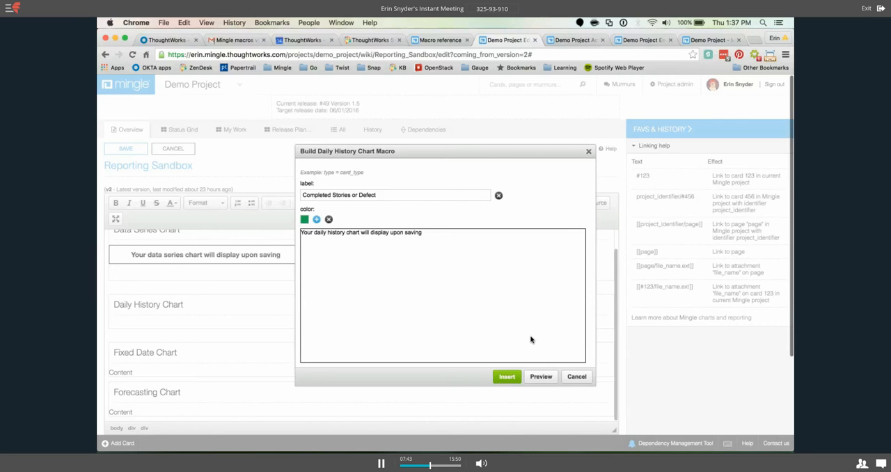
{"action": "left_click", "coordinate": [506, 376]}
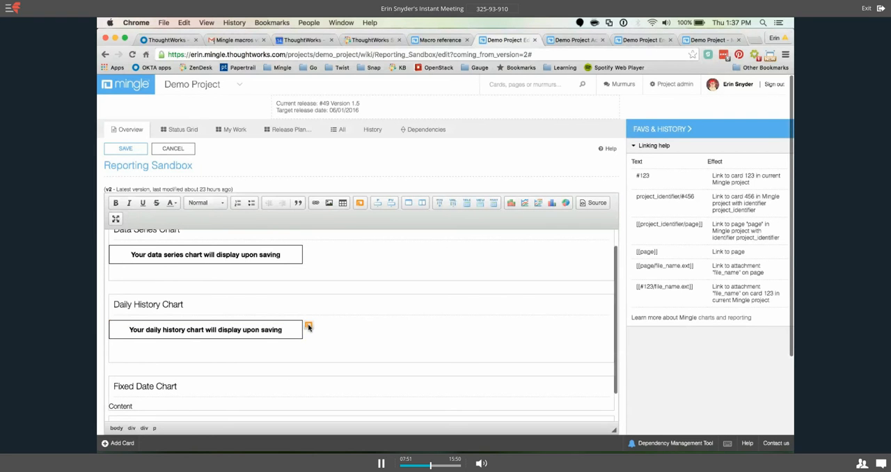
Edit the inserted macro's series colors to red for All, blue for Planned and yellow for Completed, and save the Reporting Sandbox page.
{"action": "left_click", "coordinate": [308, 326]}
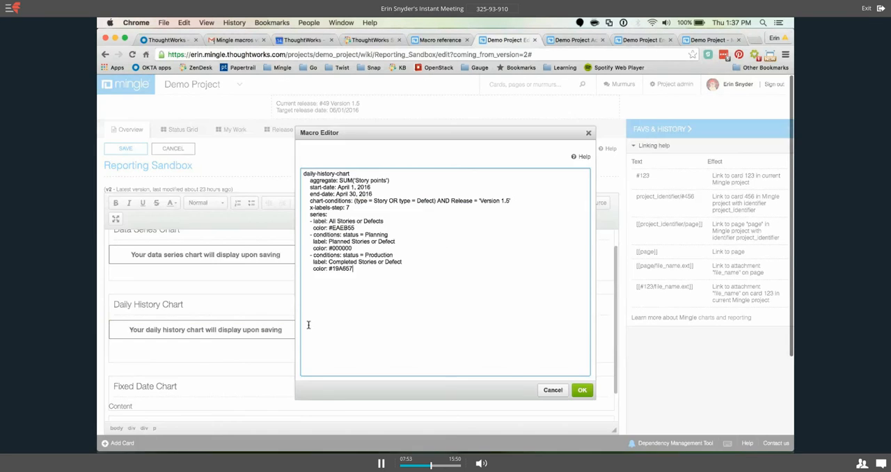
{"action": "mouse_move", "coordinate": [355, 227]}
{"action": "left_mouse_down"}
{"action": "mouse_move", "coordinate": [332, 227]}
{"action": "mouse_move", "coordinate": [362, 227]}
{"action": "left_mouse_up"}
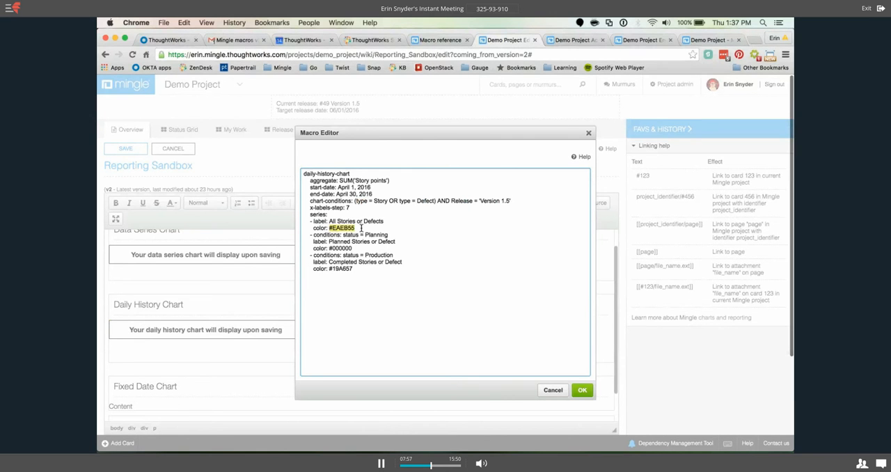
{"action": "type", "text": "red"}
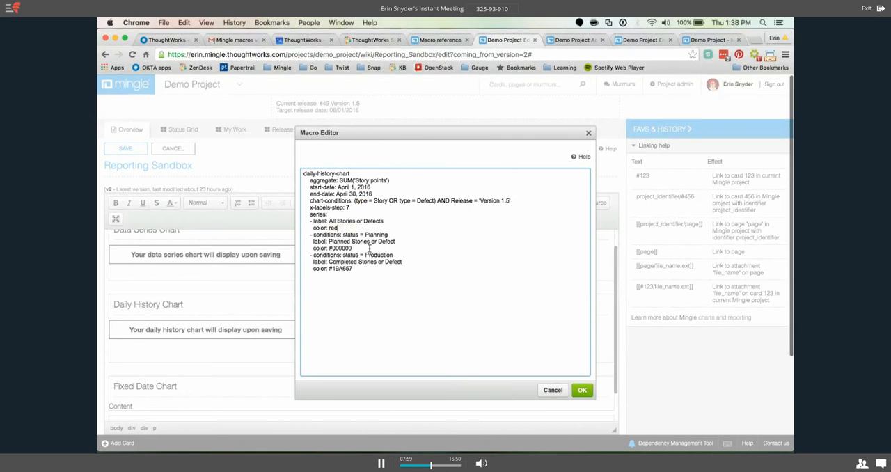
{"action": "left_click_drag", "start_coordinate": [370, 249], "coordinate": [328, 249]}
{"action": "type", "text": "blue"}
{"action": "left_click_drag", "start_coordinate": [350, 268], "coordinate": [330, 270]}
{"action": "type", "text": "g"}
{"action": "type", "text": "ello"}
{"action": "type", "text": "w"}
{"action": "left_click", "coordinate": [583, 393]}
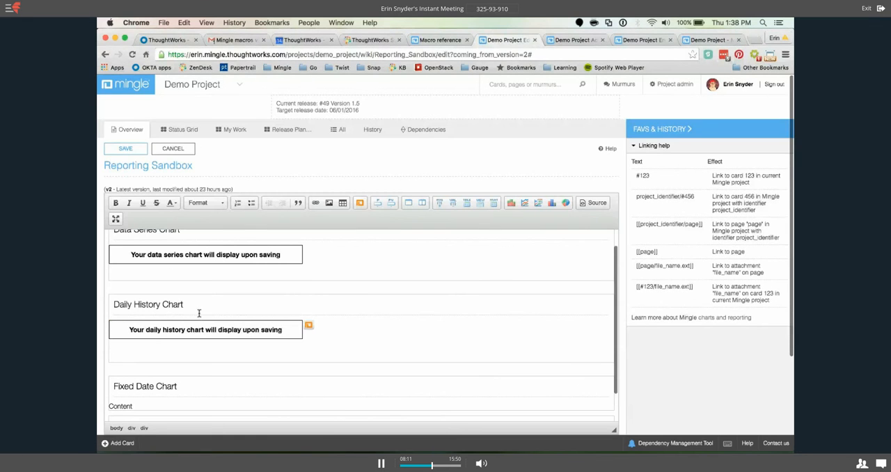
{"action": "left_click", "coordinate": [126, 151]}
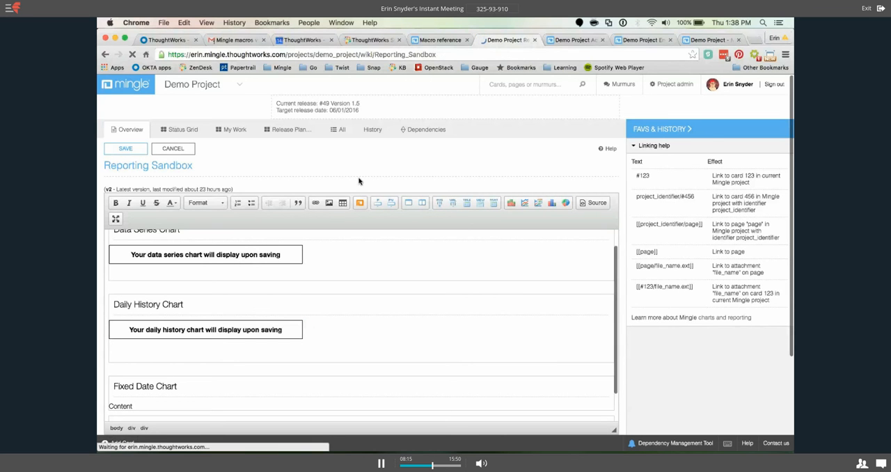
Examine the saved page's Daily History Chart section for its notes on data preparation, date range and computation progress.
{"action": "scroll", "coordinate": [396, 167], "scroll_direction": "down", "scroll_amount": 3}
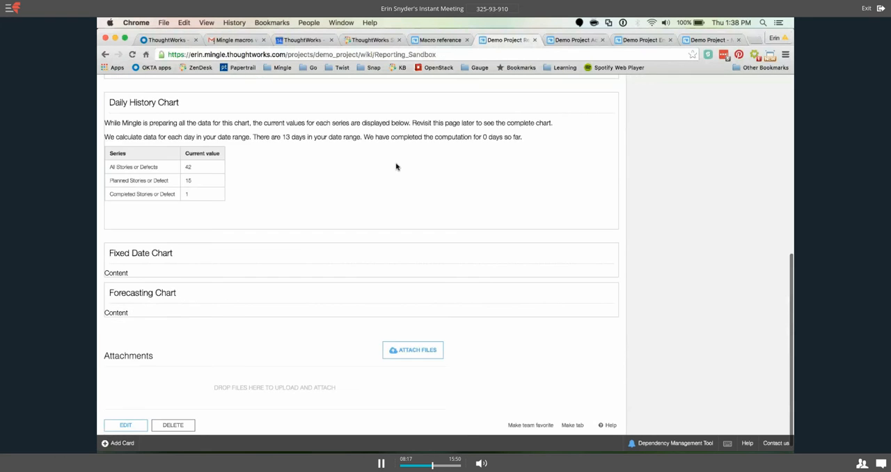
{"action": "triple_click", "coordinate": [106, 122]}
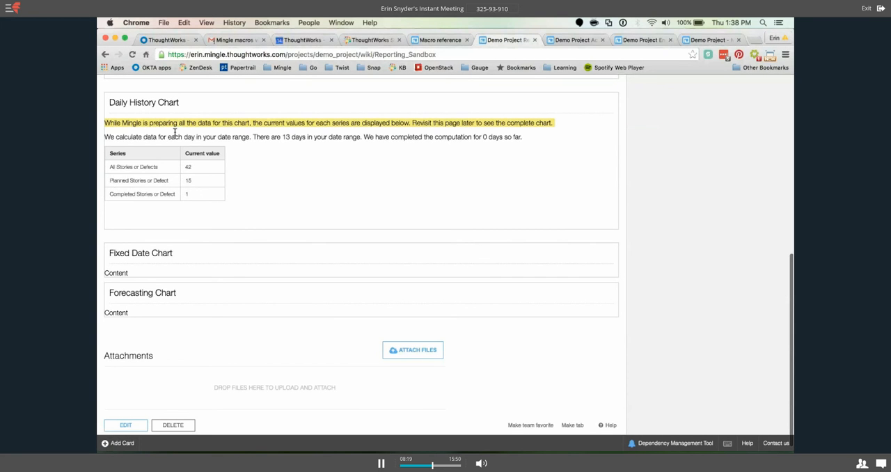
{"action": "left_click_drag", "start_coordinate": [174, 132], "coordinate": [245, 139]}
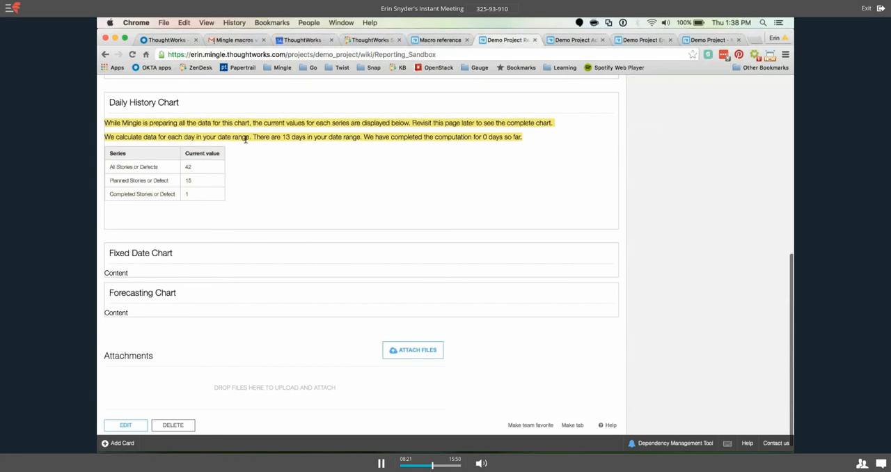
{"action": "left_click", "coordinate": [144, 136]}
{"action": "left_click_drag", "start_coordinate": [144, 136], "coordinate": [361, 137]}
{"action": "left_click", "coordinate": [253, 136]}
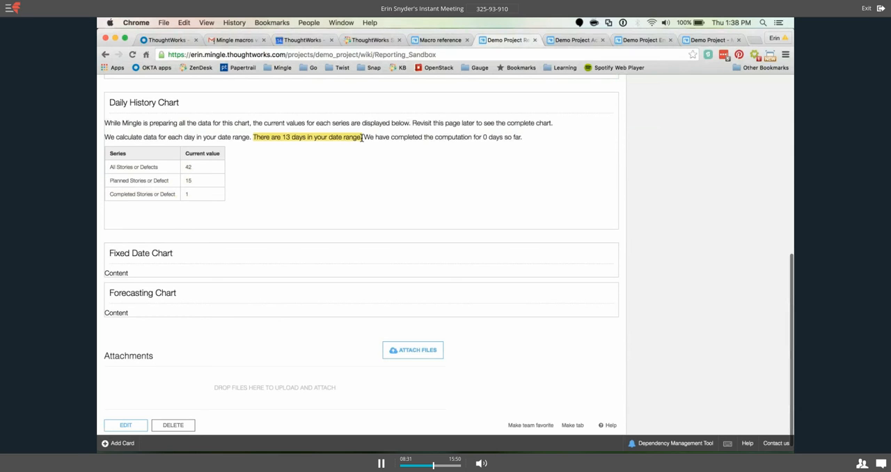
{"action": "left_click_drag", "start_coordinate": [364, 138], "coordinate": [414, 141]}
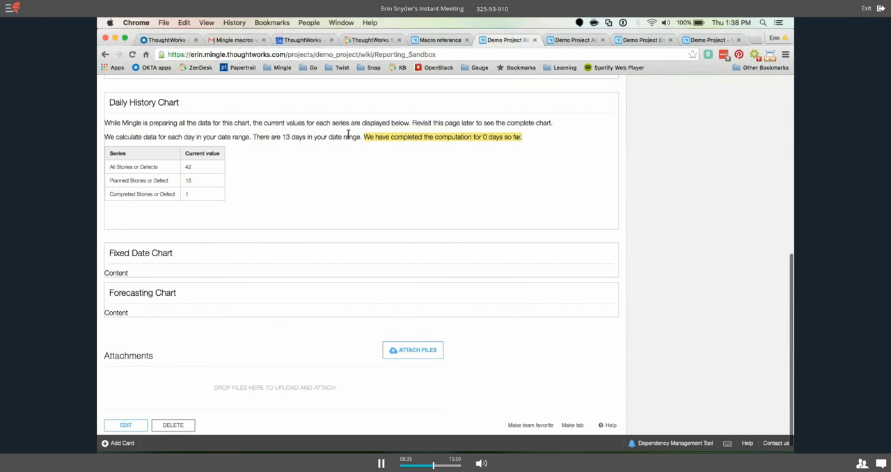
{"action": "left_click_drag", "start_coordinate": [362, 138], "coordinate": [254, 138]}
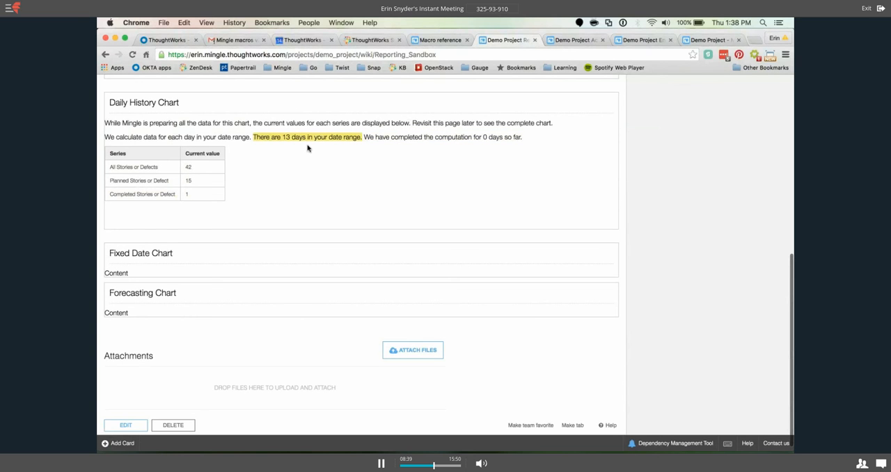
{"action": "left_click", "coordinate": [284, 137]}
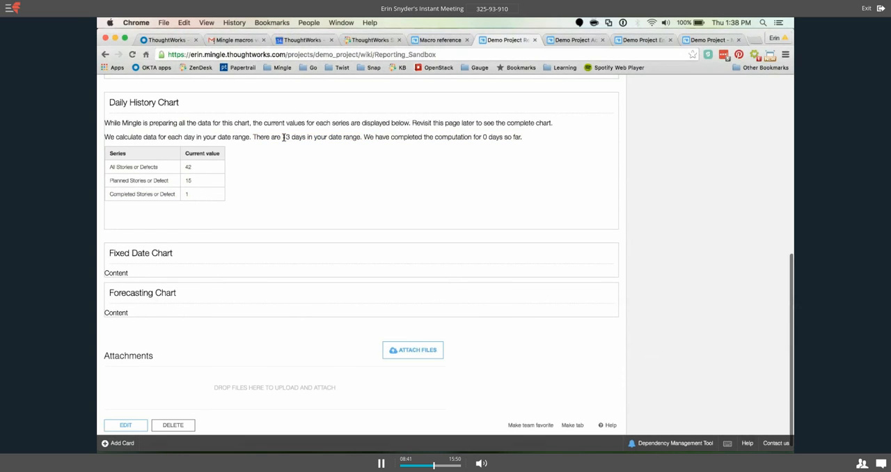
Check the date range and computation progress in the Daily History Chart notes, and reload the page to view the chart.
{"action": "left_click_drag", "start_coordinate": [283, 138], "coordinate": [316, 137]}
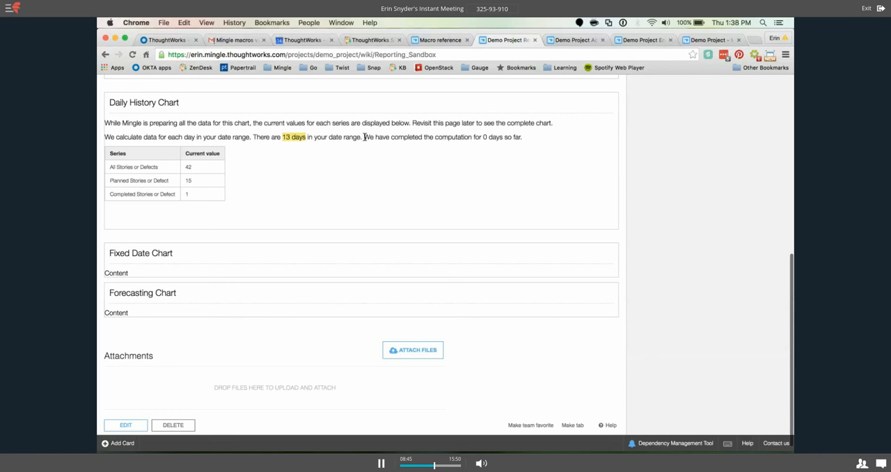
{"action": "left_click", "coordinate": [364, 138]}
{"action": "left_click_drag", "start_coordinate": [365, 137], "coordinate": [522, 139]}
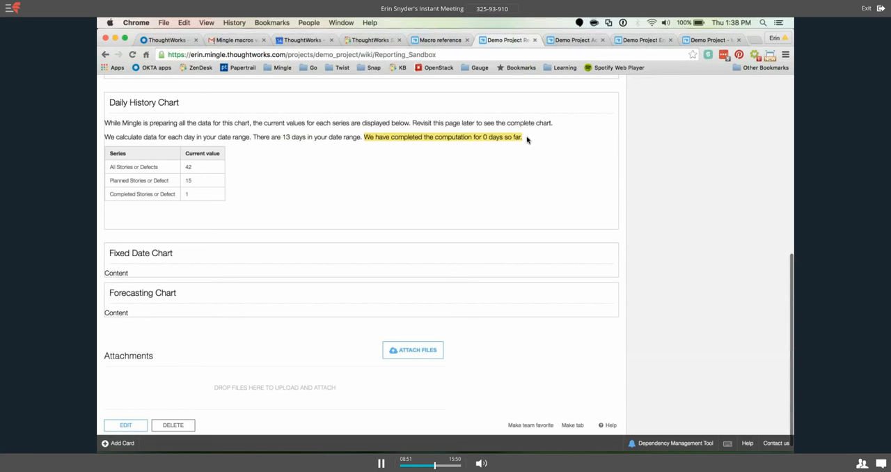
{"action": "left_click", "coordinate": [528, 140]}
{"action": "left_click", "coordinate": [131, 54]}
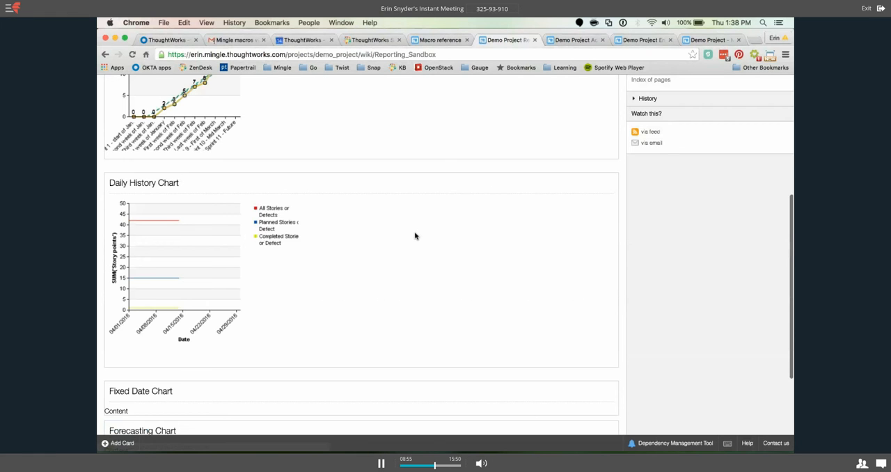
{"action": "scroll", "coordinate": [415, 236], "scroll_direction": "down", "scroll_amount": 3}
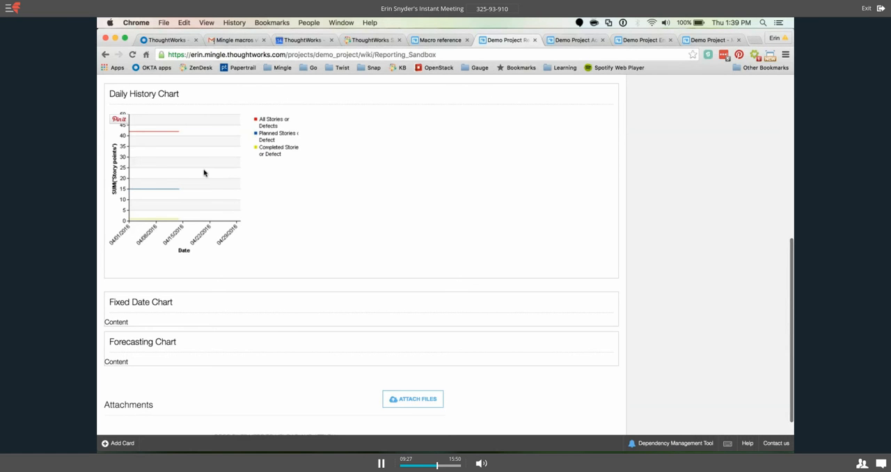
Change the "Completed Stories or Defect" series color to green in the Daily History Chart macro and save the Reporting Sandbox page.
{"action": "scroll", "coordinate": [182, 167], "scroll_direction": "up", "scroll_amount": 5}
{"action": "left_click", "coordinate": [127, 153]}
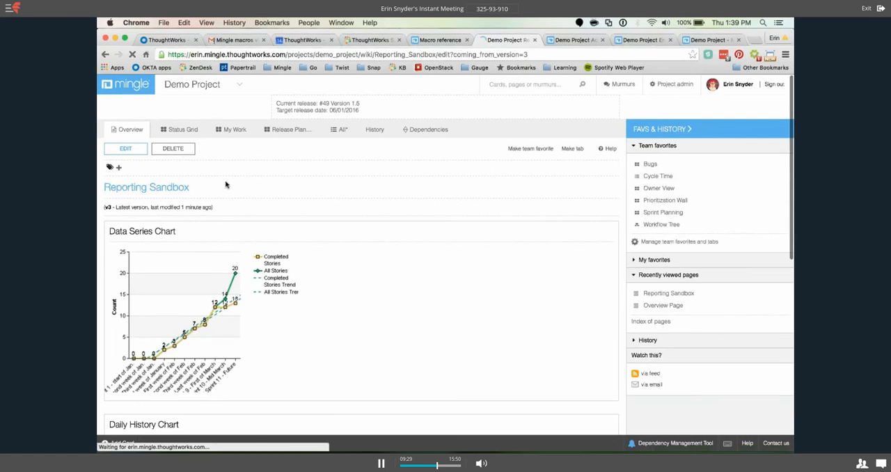
{"action": "scroll", "coordinate": [310, 284], "scroll_direction": "down", "scroll_amount": 1}
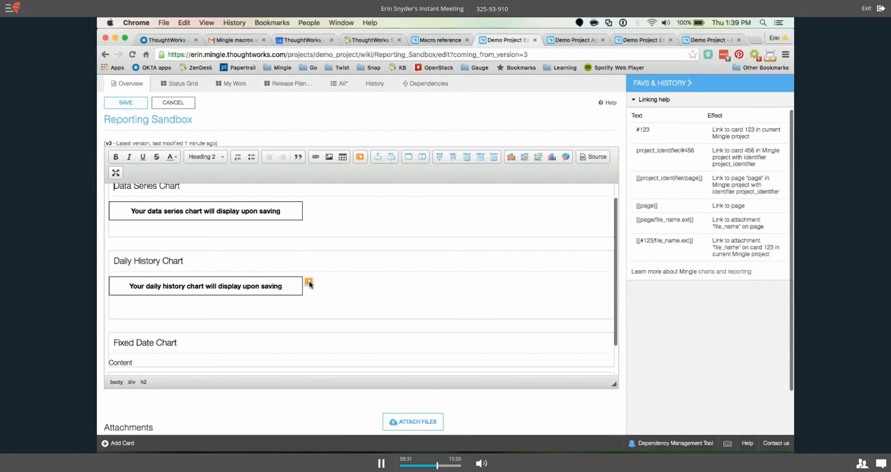
{"action": "left_click", "coordinate": [309, 283]}
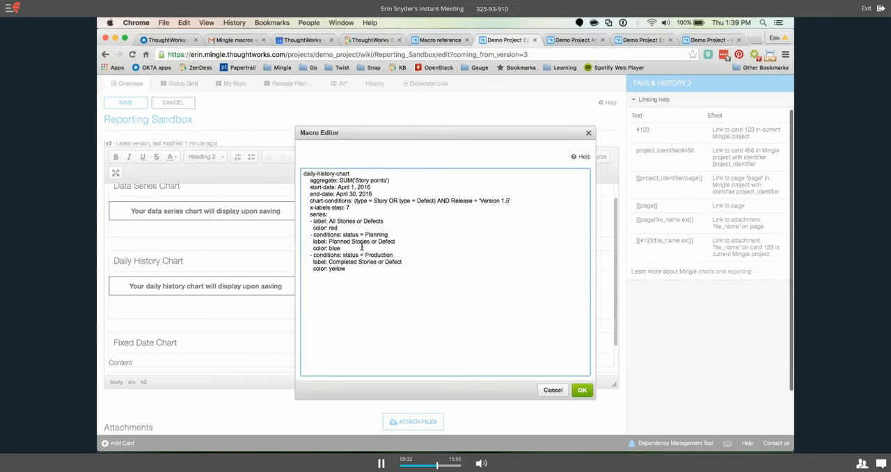
{"action": "left_click_drag", "start_coordinate": [349, 269], "coordinate": [330, 270]}
{"action": "type", "text": "green"}
{"action": "left_click", "coordinate": [564, 387]}
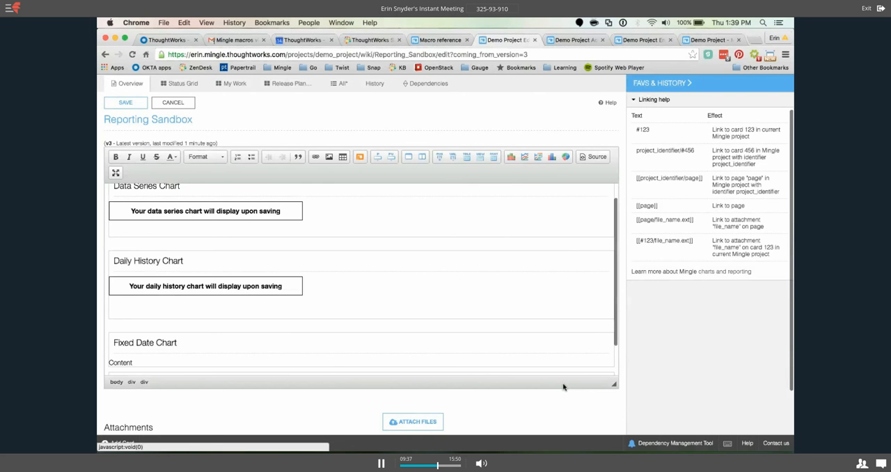
{"action": "left_click", "coordinate": [124, 103]}
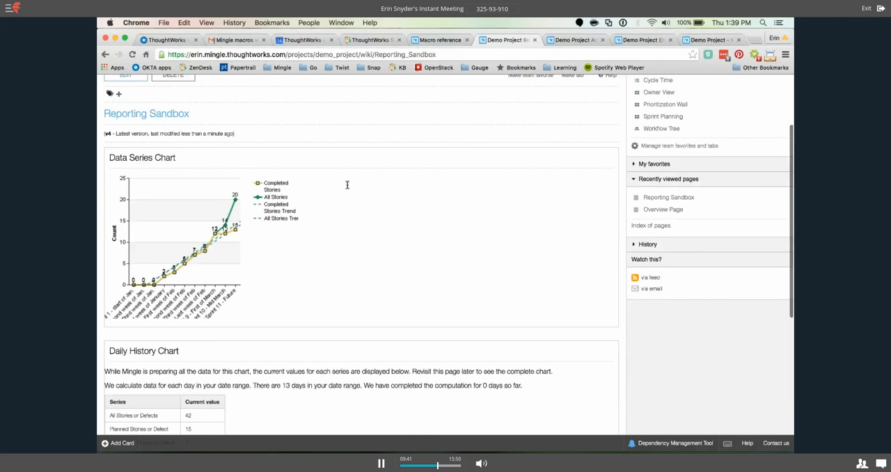
{"action": "scroll", "coordinate": [327, 180], "scroll_direction": "down", "scroll_amount": 7}
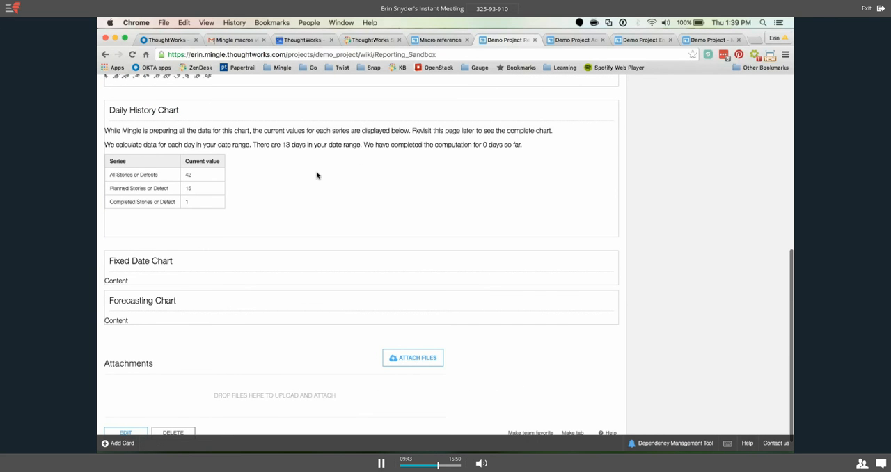
Open the Demo Project's history and look through its events from the last 30 days.
{"action": "left_click", "coordinate": [576, 41]}
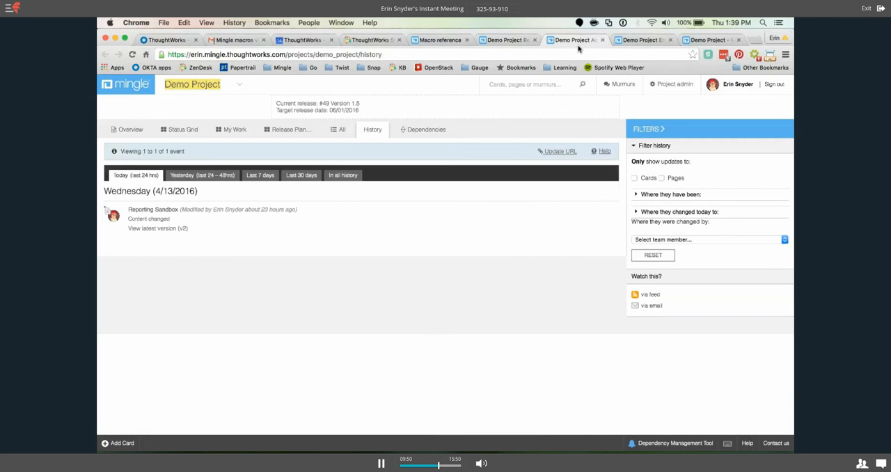
{"action": "left_click", "coordinate": [379, 134]}
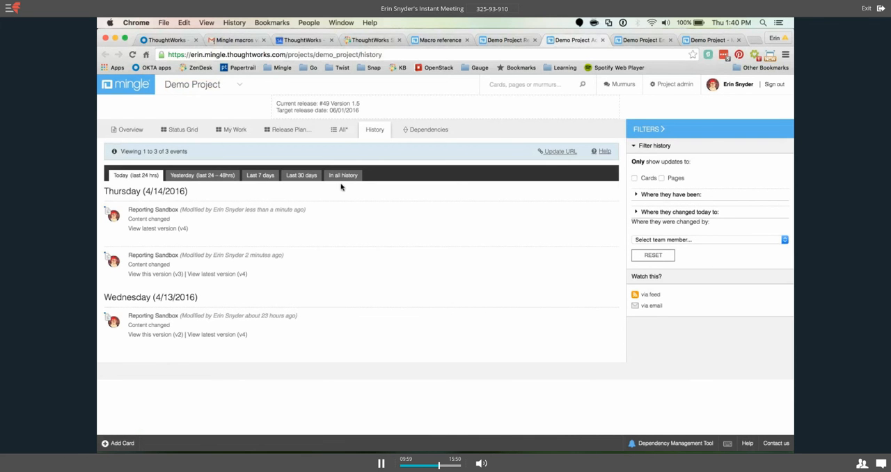
{"action": "left_click", "coordinate": [305, 177]}
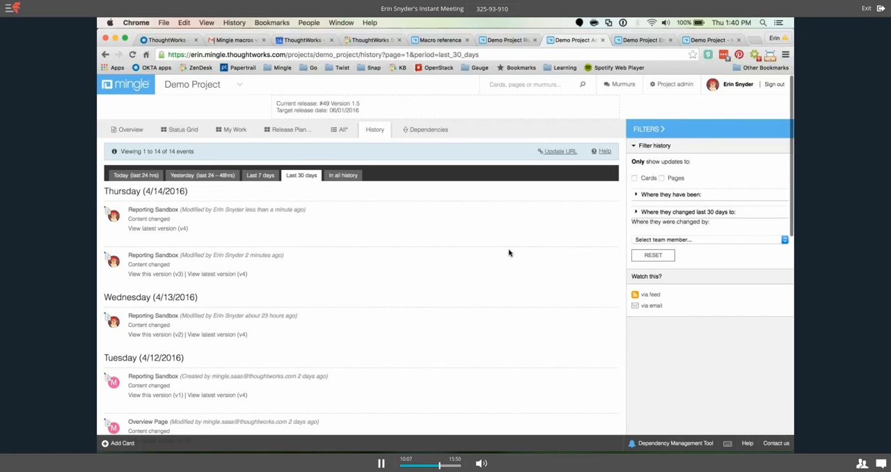
{"action": "scroll", "coordinate": [509, 253], "scroll_direction": "down", "scroll_amount": 2}
{"action": "scroll", "coordinate": [510, 254], "scroll_direction": "down", "scroll_amount": 5}
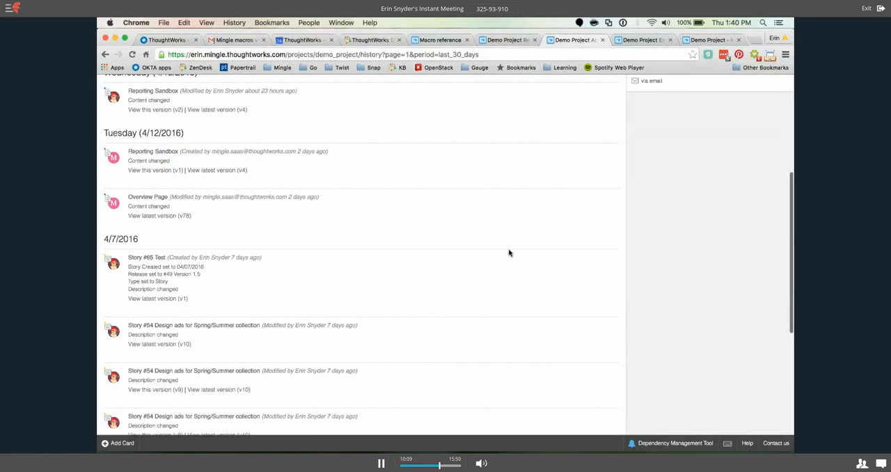
{"action": "scroll", "coordinate": [509, 253], "scroll_direction": "down", "scroll_amount": 5}
{"action": "scroll", "coordinate": [509, 252], "scroll_direction": "down", "scroll_amount": 4}
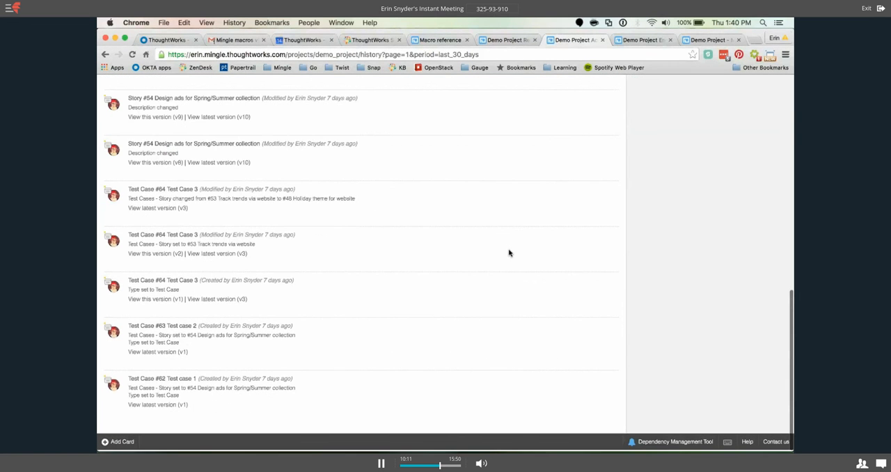
{"action": "scroll", "coordinate": [509, 253], "scroll_direction": "up", "scroll_amount": 8}
{"action": "scroll", "coordinate": [522, 323], "scroll_direction": "up", "scroll_amount": 7}
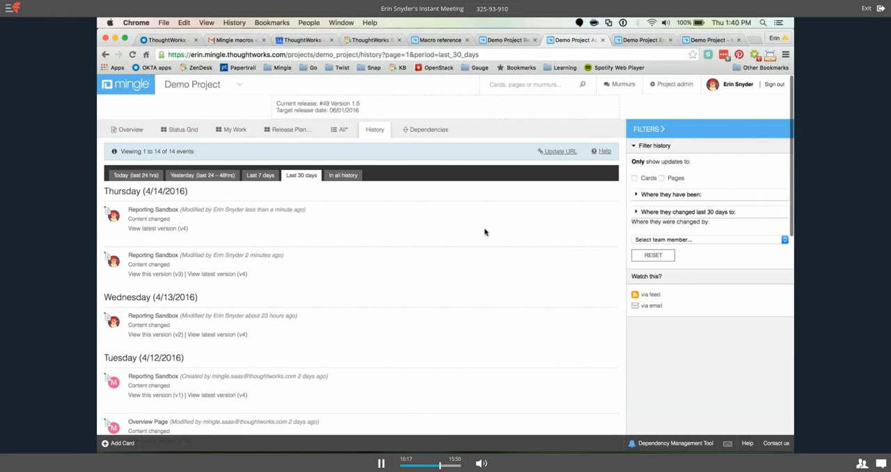
Return to the Reporting Sandbox page, reload it and examine the Daily History Chart.
{"action": "left_click", "coordinate": [525, 44]}
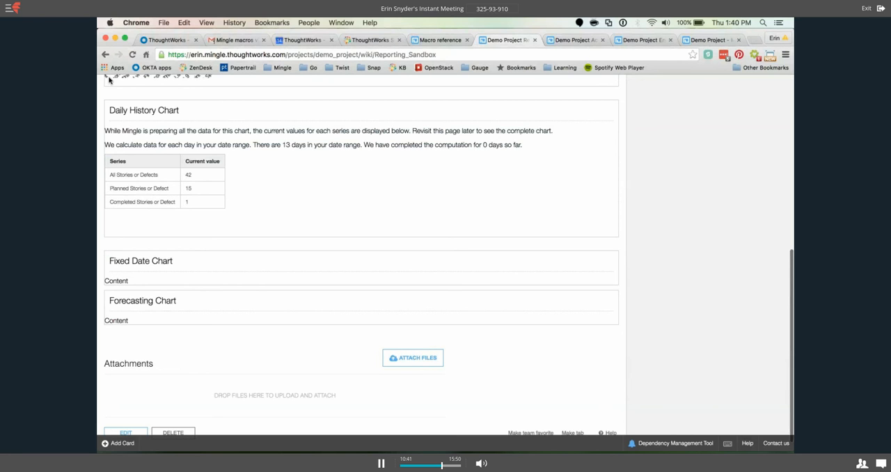
{"action": "key", "text": "super+r"}
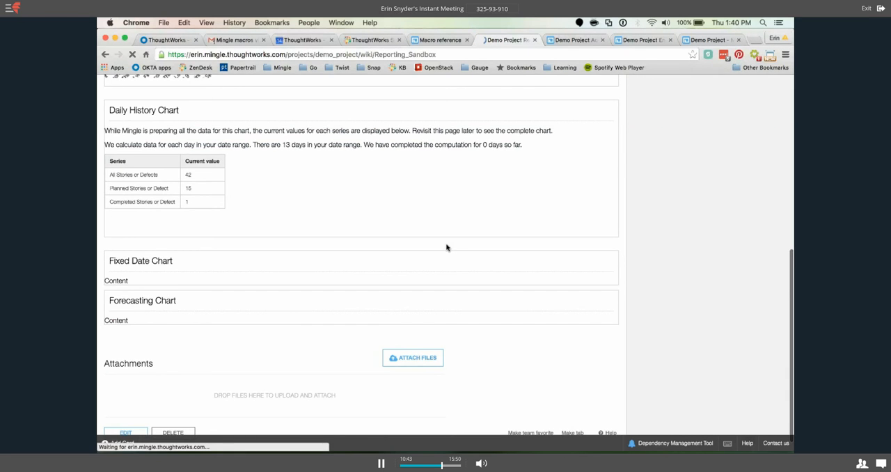
{"action": "scroll", "coordinate": [447, 248], "scroll_direction": "down", "scroll_amount": 1}
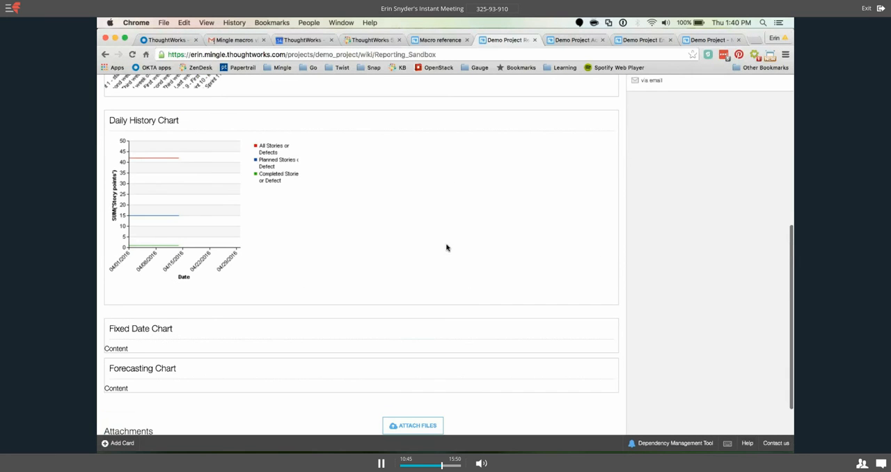
{"action": "scroll", "coordinate": [447, 248], "scroll_direction": "down", "scroll_amount": 1}
{"action": "scroll", "coordinate": [275, 208], "scroll_direction": "down", "scroll_amount": 1}
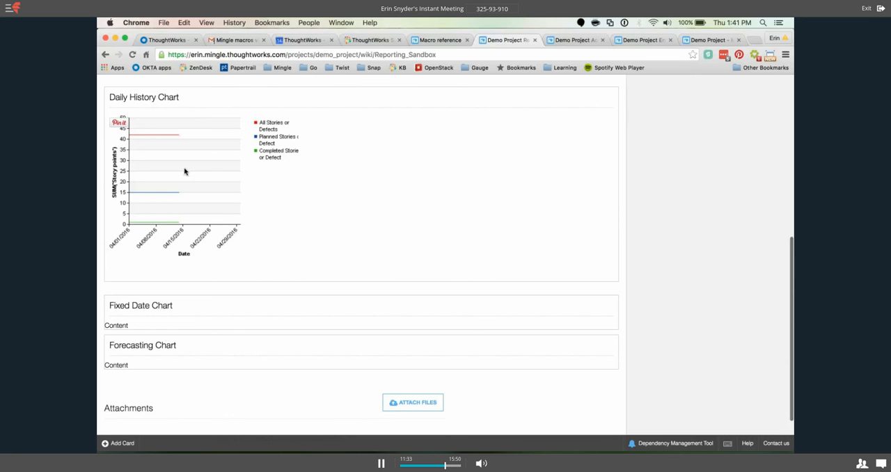
{"action": "scroll", "coordinate": [165, 149], "scroll_direction": "up", "scroll_amount": 1}
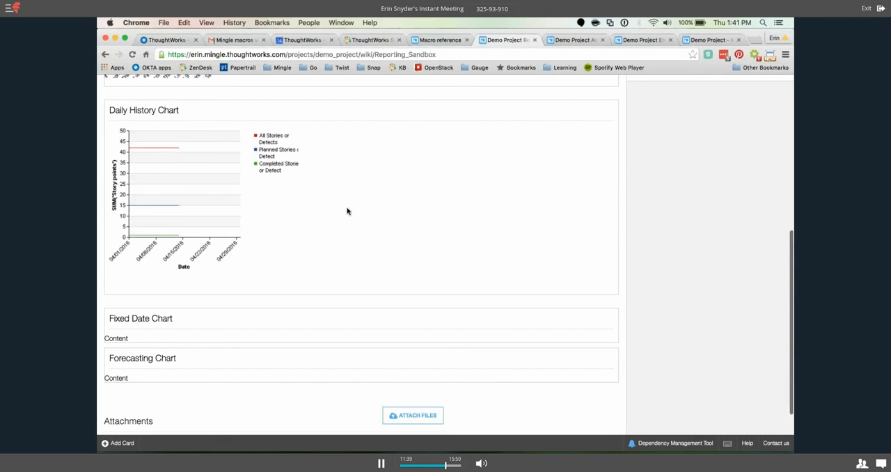
Close the Workflow Tree page and check the values of the Status property.
{"action": "left_click", "coordinate": [701, 40]}
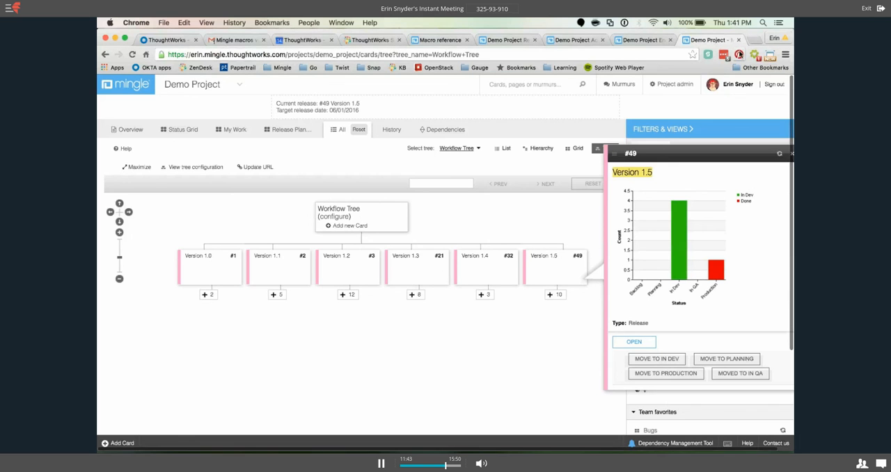
{"action": "left_click", "coordinate": [741, 40]}
{"action": "left_click", "coordinate": [566, 40]}
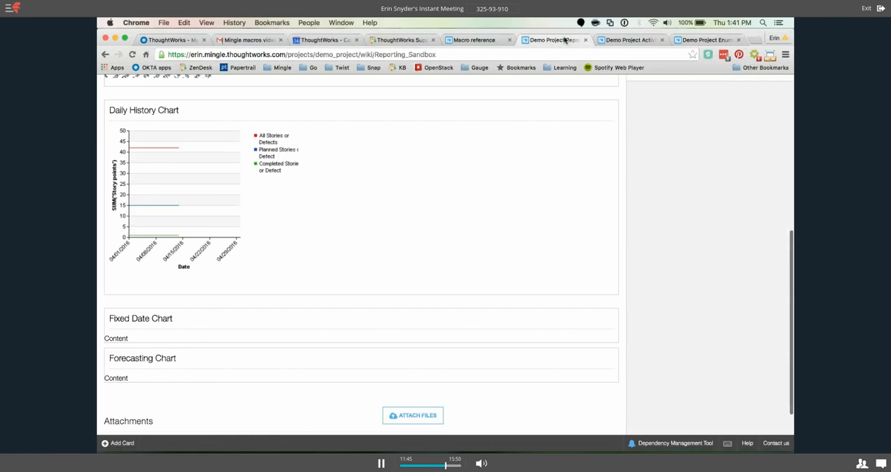
{"action": "left_click", "coordinate": [700, 39]}
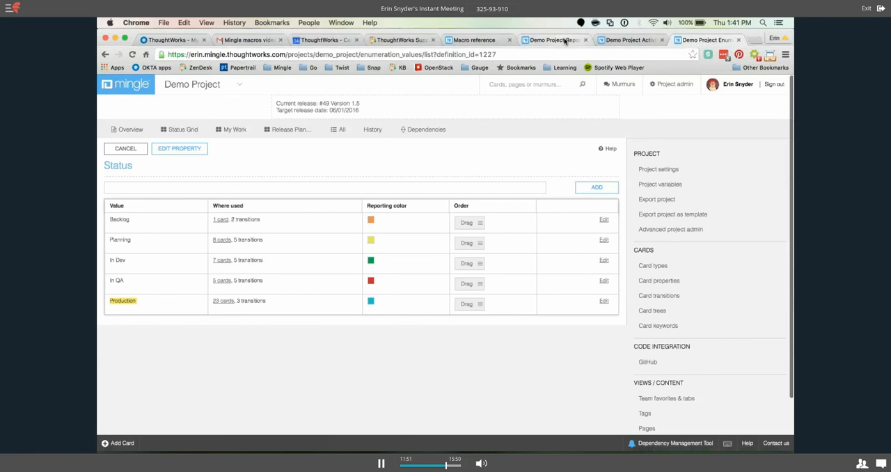
Open the help documentation from the Reporting Sandbox page, find "macro" in it and go to the Macro reference.
{"action": "left_click", "coordinate": [553, 40]}
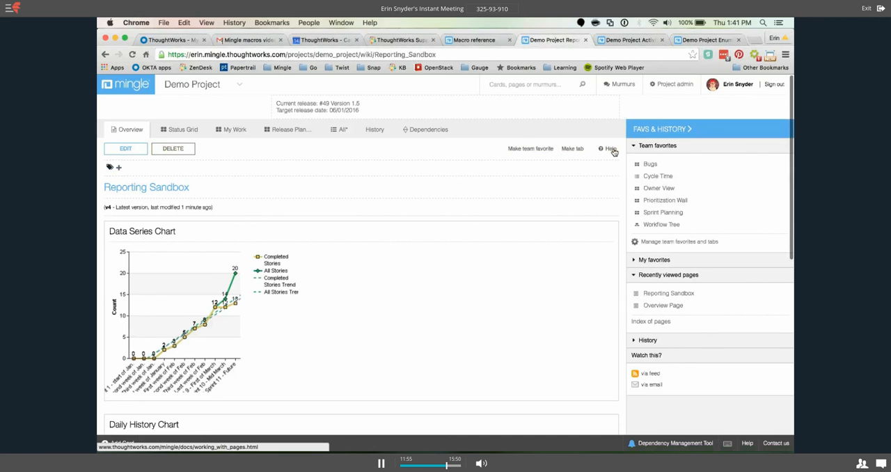
{"action": "left_click", "coordinate": [611, 150]}
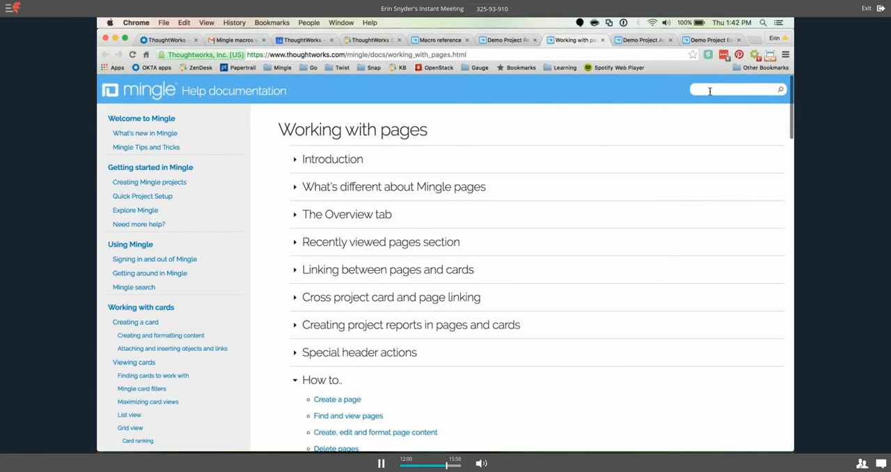
{"action": "key", "text": "super+f"}
{"action": "type", "text": "macr"}
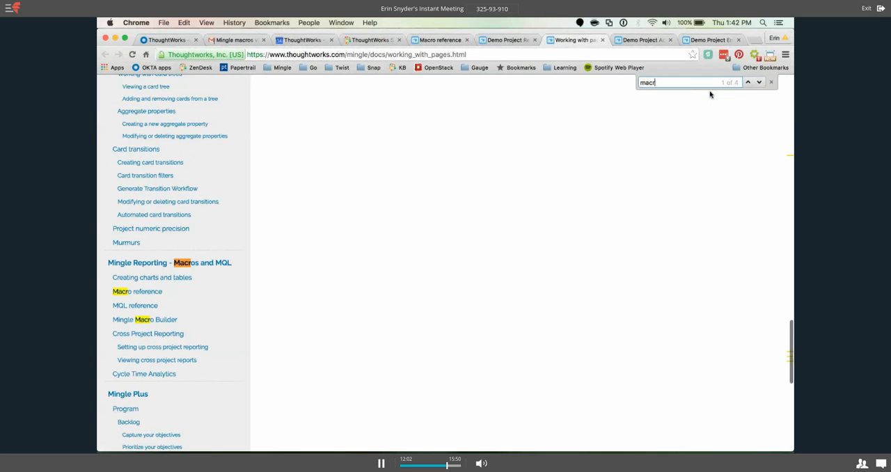
{"action": "type", "text": "o"}
{"action": "left_click", "coordinate": [174, 291]}
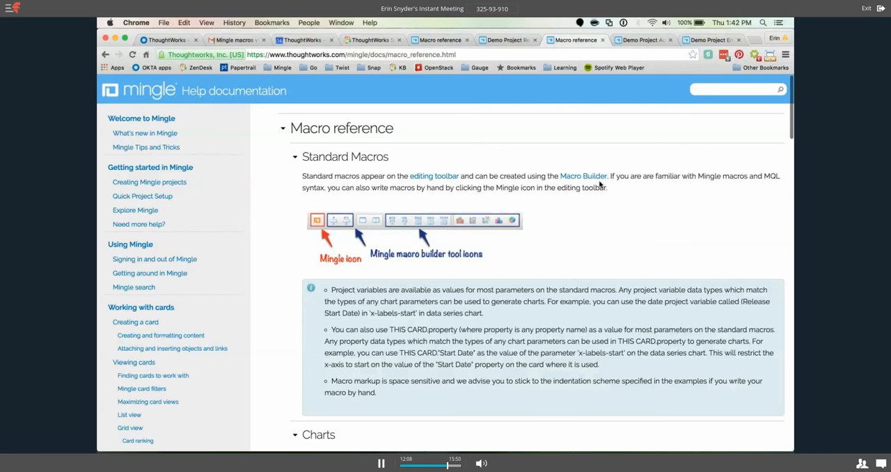
Expand the Daily history chart entry in the Macro reference and examine its sample macro, series conditions and preview.
{"action": "scroll", "coordinate": [555, 186], "scroll_direction": "down", "scroll_amount": 4}
{"action": "scroll", "coordinate": [555, 187], "scroll_direction": "down", "scroll_amount": 5}
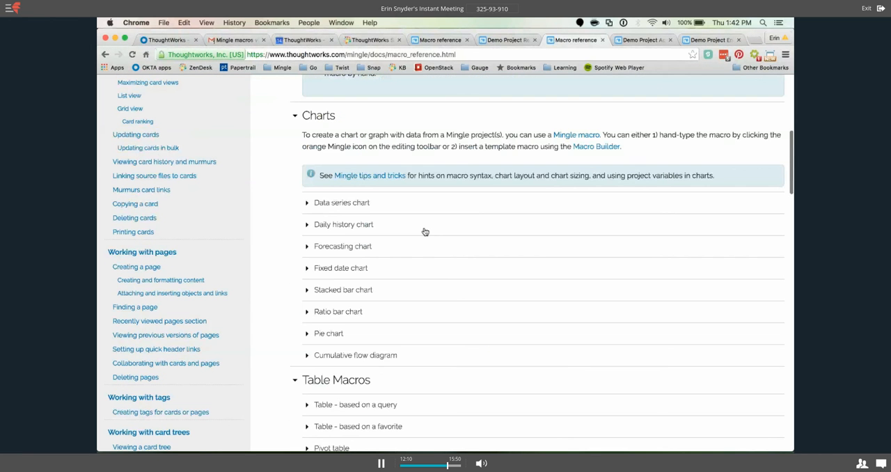
{"action": "left_click", "coordinate": [327, 225]}
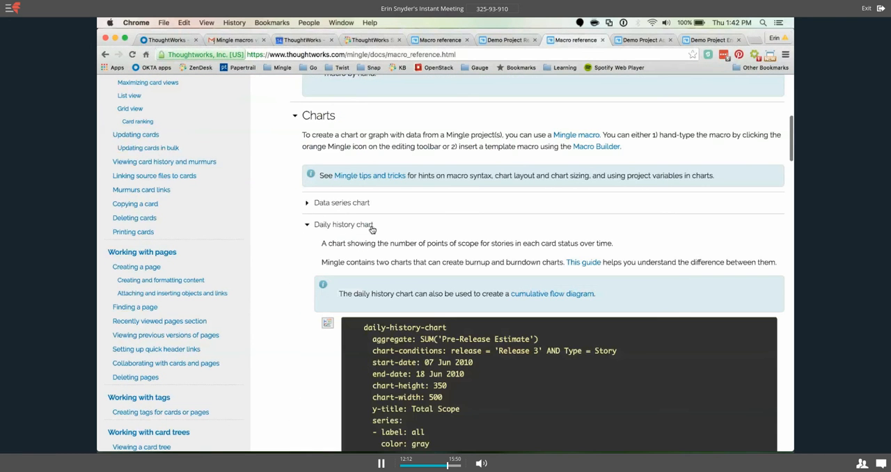
{"action": "scroll", "coordinate": [418, 230], "scroll_direction": "down", "scroll_amount": 2}
{"action": "scroll", "coordinate": [473, 233], "scroll_direction": "down", "scroll_amount": 2}
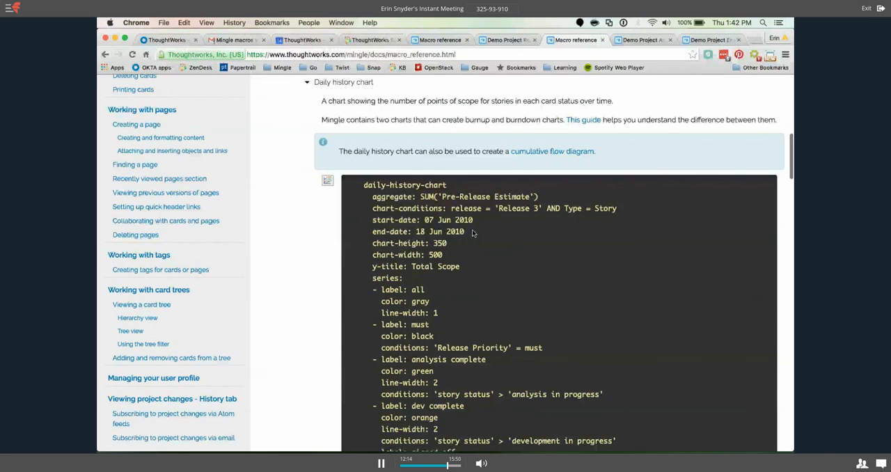
{"action": "scroll", "coordinate": [347, 197], "scroll_direction": "down", "scroll_amount": 1}
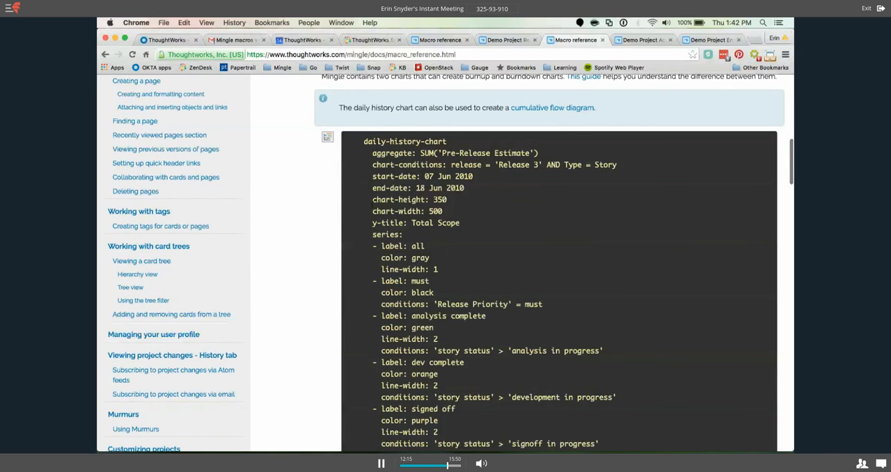
{"action": "scroll", "coordinate": [376, 273], "scroll_direction": "down", "scroll_amount": 2}
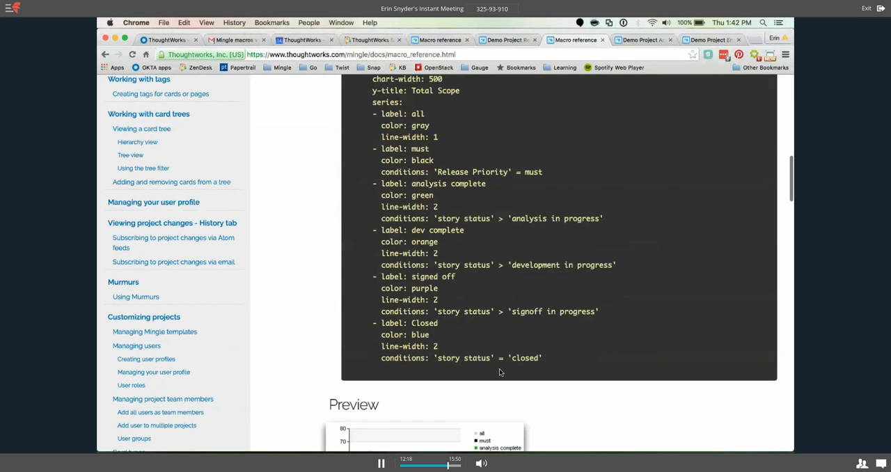
{"action": "left_click_drag", "start_coordinate": [499, 368], "coordinate": [395, 183]}
{"action": "left_click", "coordinate": [448, 242]}
{"action": "scroll", "coordinate": [373, 295], "scroll_direction": "down", "scroll_amount": 4}
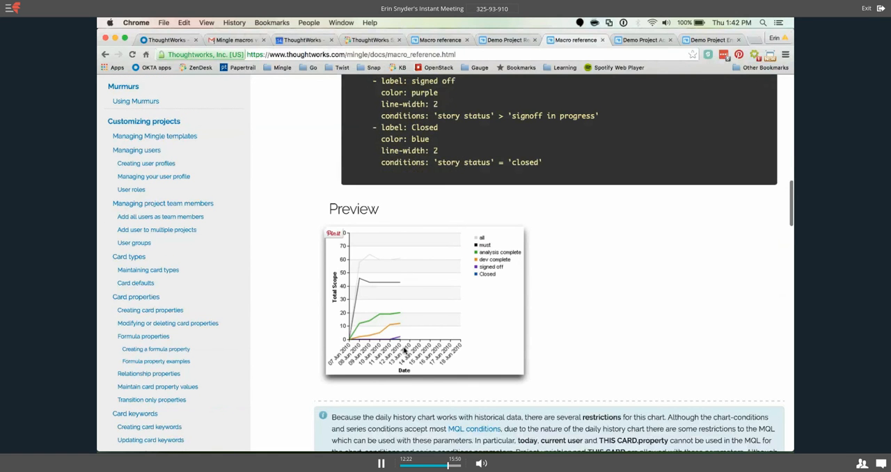
{"action": "scroll", "coordinate": [463, 341], "scroll_direction": "up", "scroll_amount": 1}
{"action": "scroll", "coordinate": [462, 340], "scroll_direction": "up", "scroll_amount": 5}
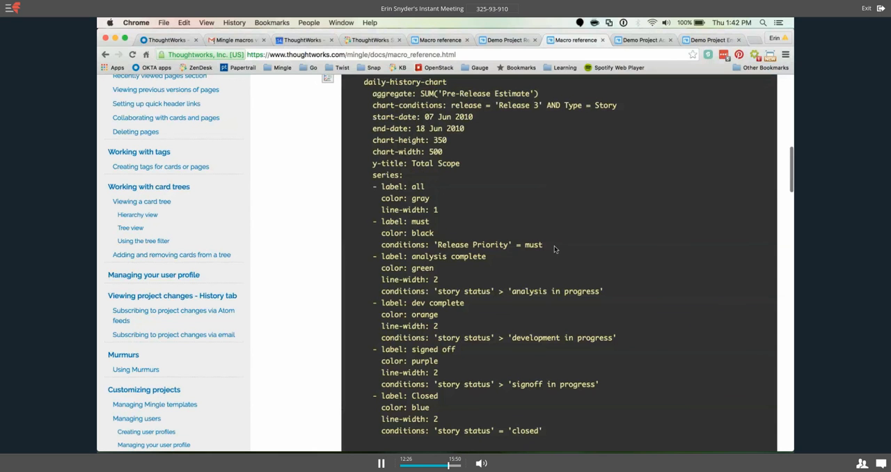
Examine the sample macro's series conditions, the restrictions note and the chart-level options of the Daily history chart entry.
{"action": "left_click_drag", "start_coordinate": [555, 249], "coordinate": [491, 257]}
{"action": "left_click", "coordinate": [491, 258]}
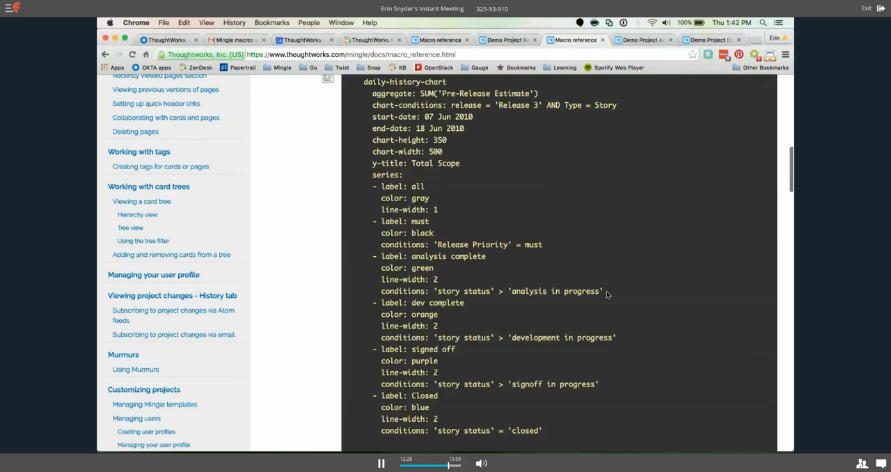
{"action": "left_click_drag", "start_coordinate": [605, 293], "coordinate": [435, 291]}
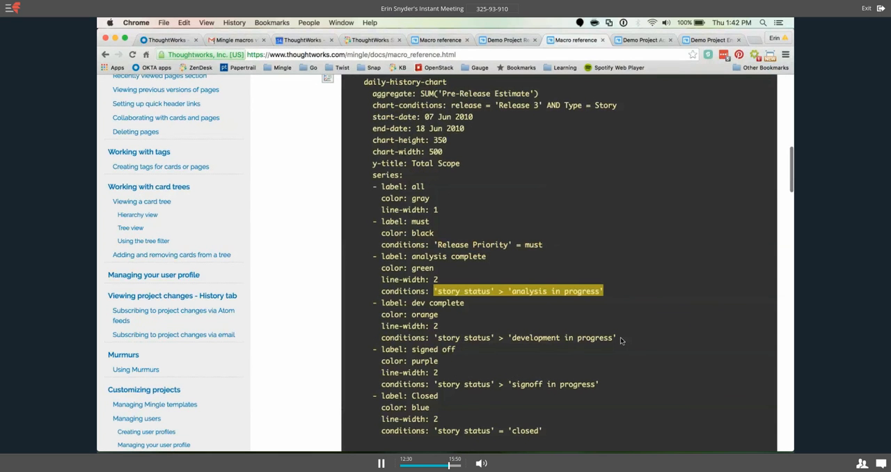
{"action": "left_click_drag", "start_coordinate": [622, 340], "coordinate": [434, 338]}
{"action": "scroll", "coordinate": [536, 288], "scroll_direction": "up", "scroll_amount": 2}
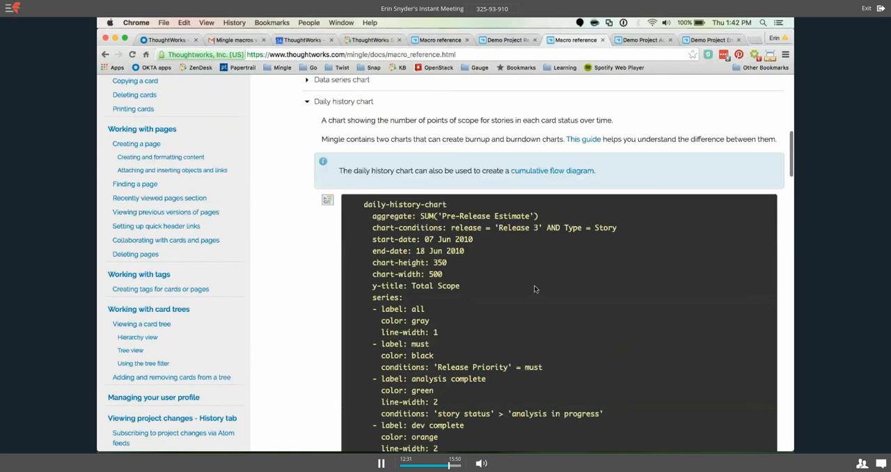
{"action": "scroll", "coordinate": [536, 289], "scroll_direction": "down", "scroll_amount": 7}
{"action": "scroll", "coordinate": [535, 289], "scroll_direction": "down", "scroll_amount": 3}
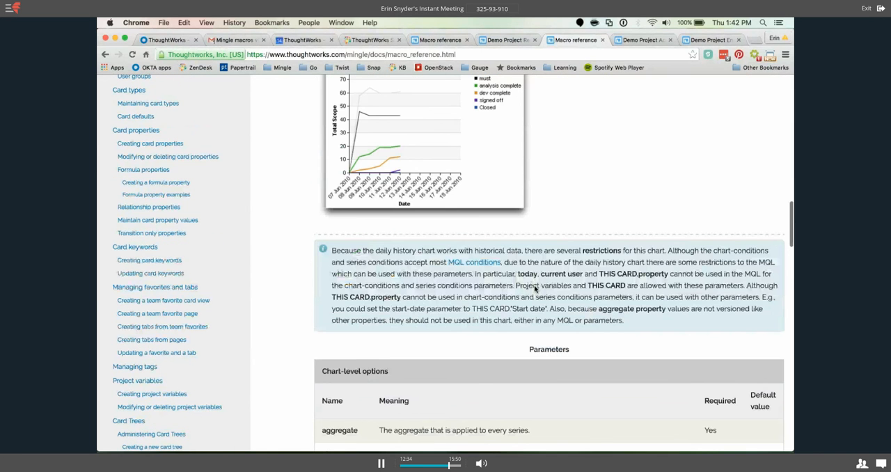
{"action": "scroll", "coordinate": [536, 289], "scroll_direction": "down", "scroll_amount": 8}
{"action": "scroll", "coordinate": [535, 287], "scroll_direction": "down", "scroll_amount": 6}
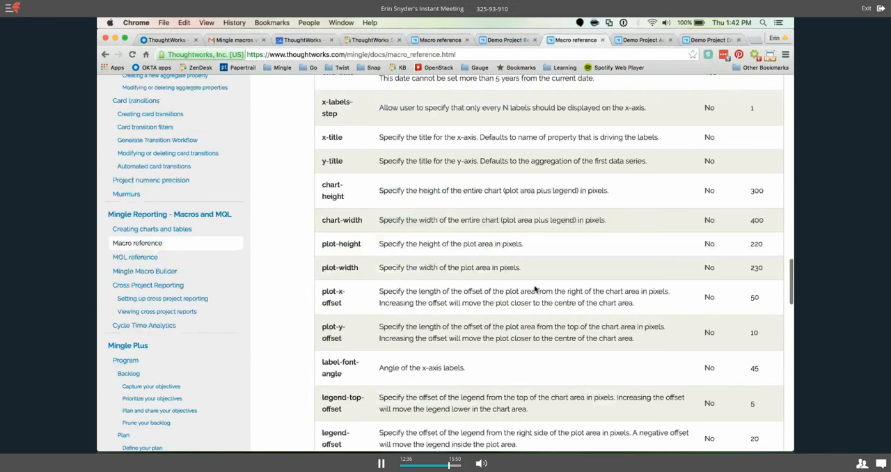
{"action": "scroll", "coordinate": [535, 287], "scroll_direction": "down", "scroll_amount": 9}
Find "down" in the Macro reference and open the guide on the difference between the two burnup and burndown charts.
{"action": "key", "text": "super+f"}
{"action": "type", "text": "down"}
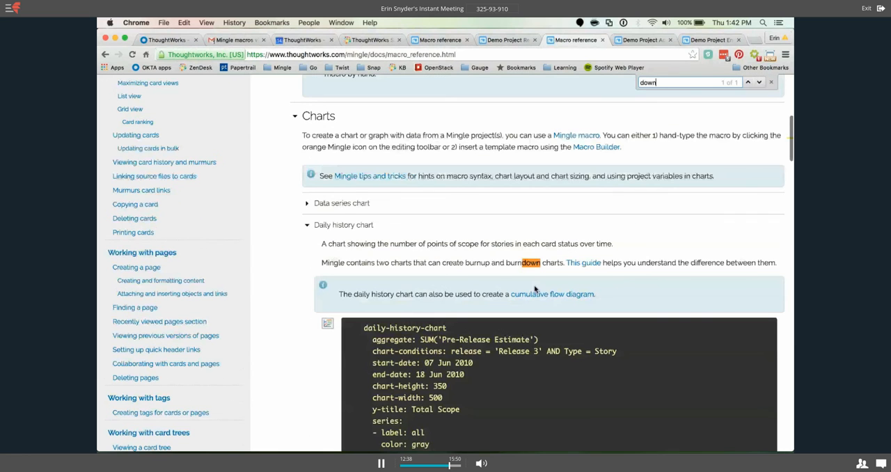
{"action": "scroll", "coordinate": [594, 200], "scroll_direction": "down", "scroll_amount": 2}
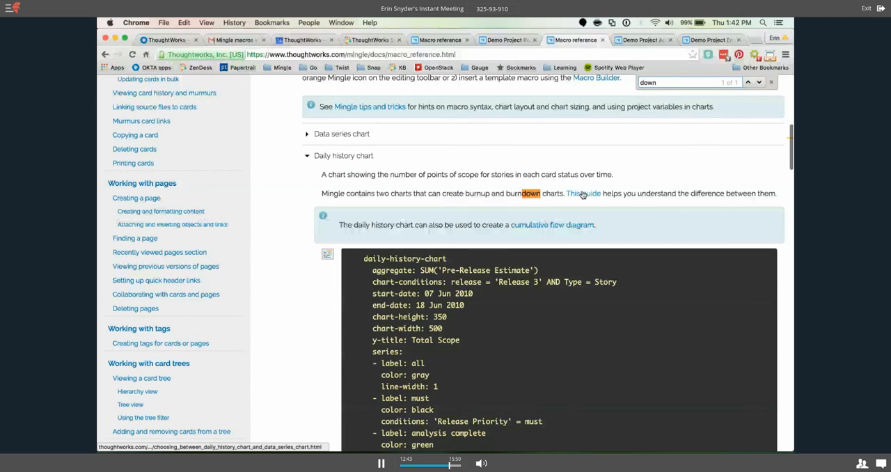
{"action": "left_click", "coordinate": [588, 195]}
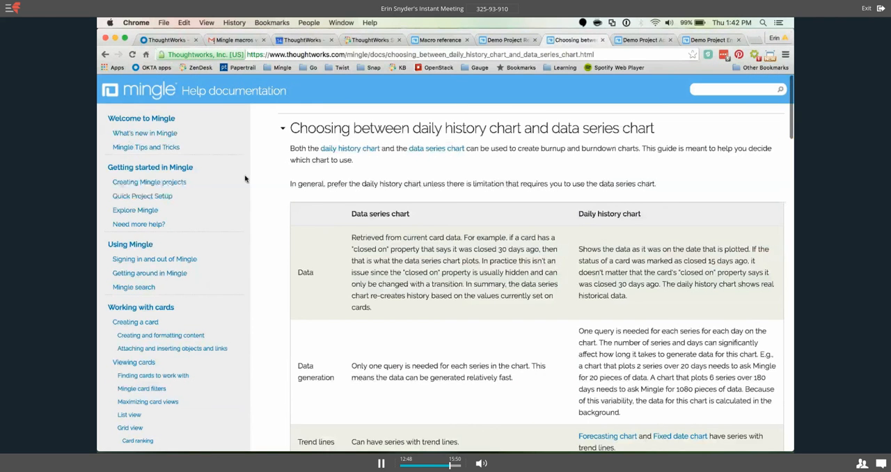
Examine the Data and Data generation rows of the guide comparing the data series chart with the daily history chart.
{"action": "scroll", "coordinate": [500, 225], "scroll_direction": "down", "scroll_amount": 3}
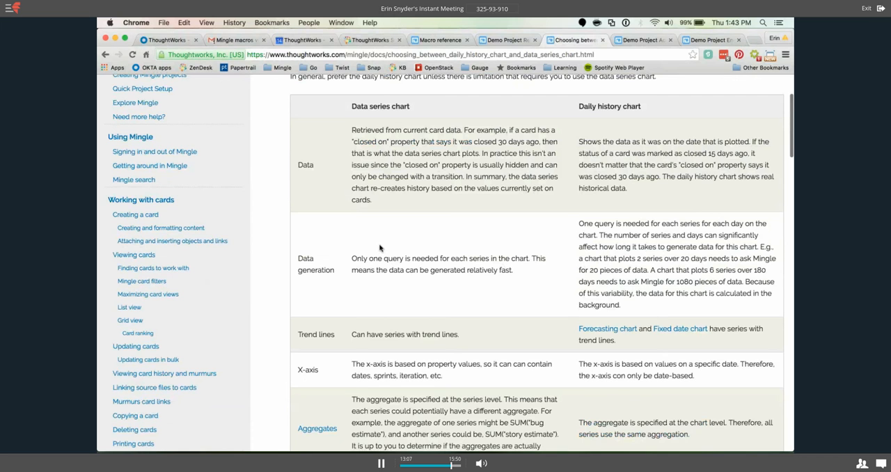
{"action": "scroll", "coordinate": [380, 248], "scroll_direction": "up", "scroll_amount": 1}
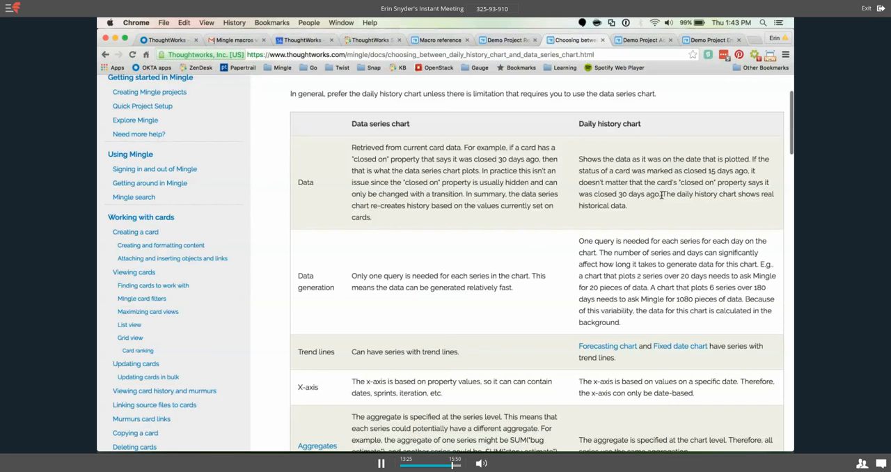
{"action": "scroll", "coordinate": [613, 184], "scroll_direction": "down", "scroll_amount": 1}
{"action": "scroll", "coordinate": [613, 183], "scroll_direction": "down", "scroll_amount": 3}
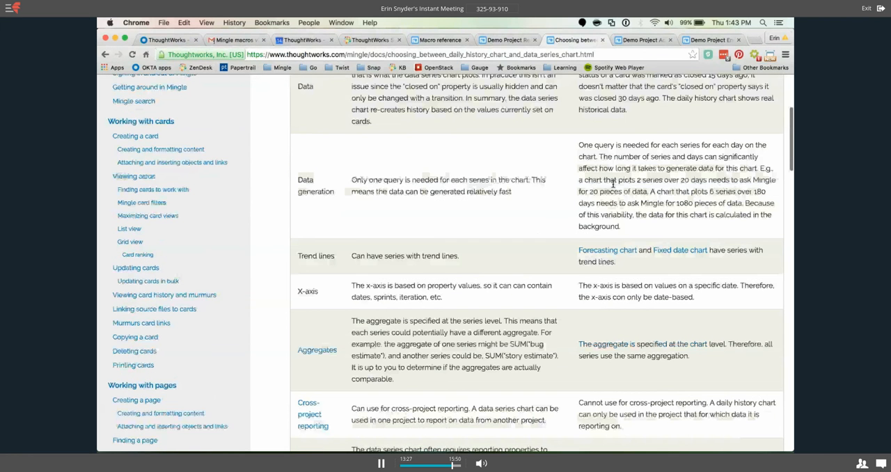
{"action": "scroll", "coordinate": [613, 183], "scroll_direction": "down", "scroll_amount": 1}
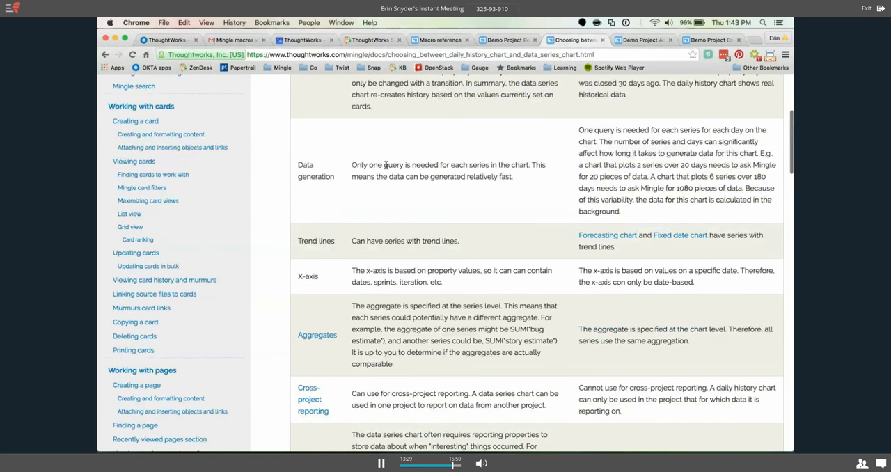
{"action": "left_click_drag", "start_coordinate": [514, 185], "coordinate": [352, 156]}
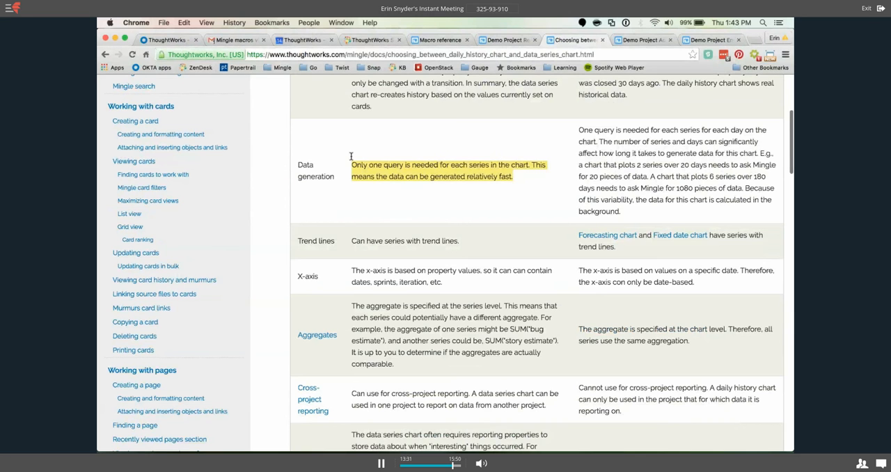
{"action": "left_click", "coordinate": [446, 154]}
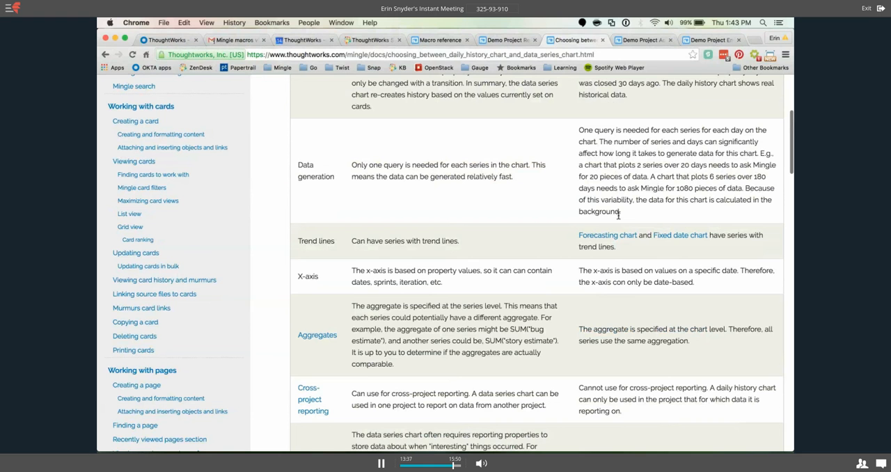
{"action": "left_click_drag", "start_coordinate": [627, 216], "coordinate": [580, 129]}
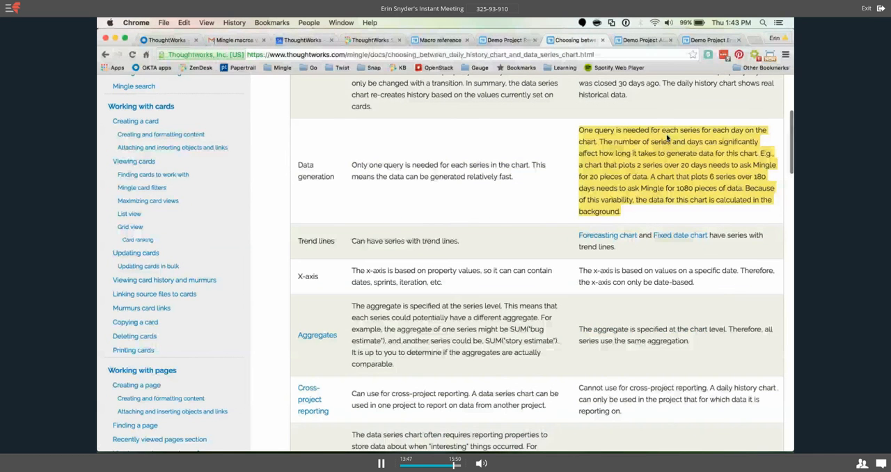
{"action": "left_click", "coordinate": [577, 140]}
{"action": "scroll", "coordinate": [568, 130], "scroll_direction": "down", "scroll_amount": 2}
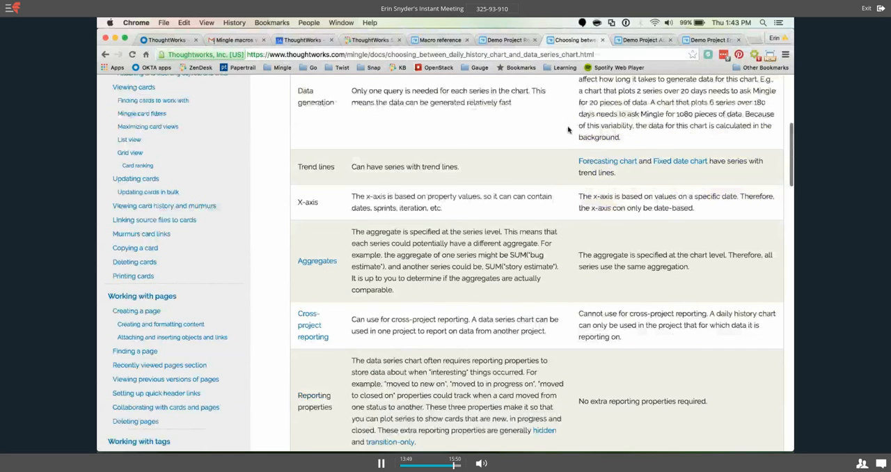
{"action": "scroll", "coordinate": [569, 130], "scroll_direction": "down", "scroll_amount": 1}
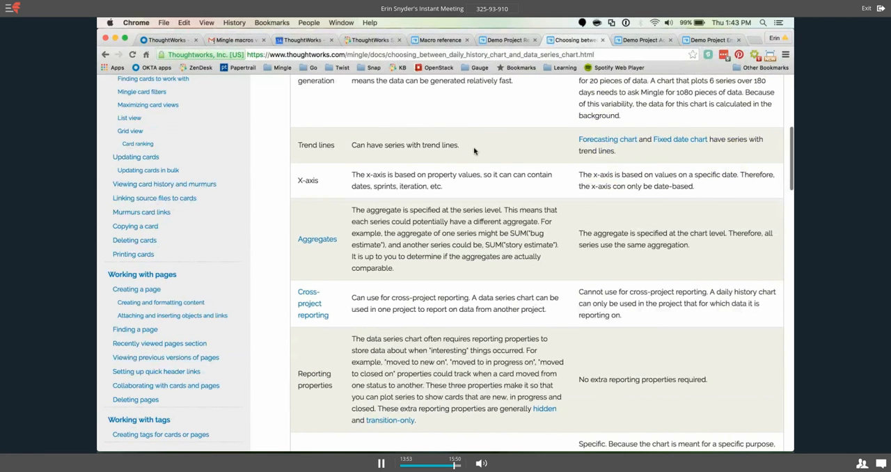
View both charts on the Reporting Sandbox page, and check the guide's Trend lines entry for the daily history chart.
{"action": "left_click", "coordinate": [523, 39]}
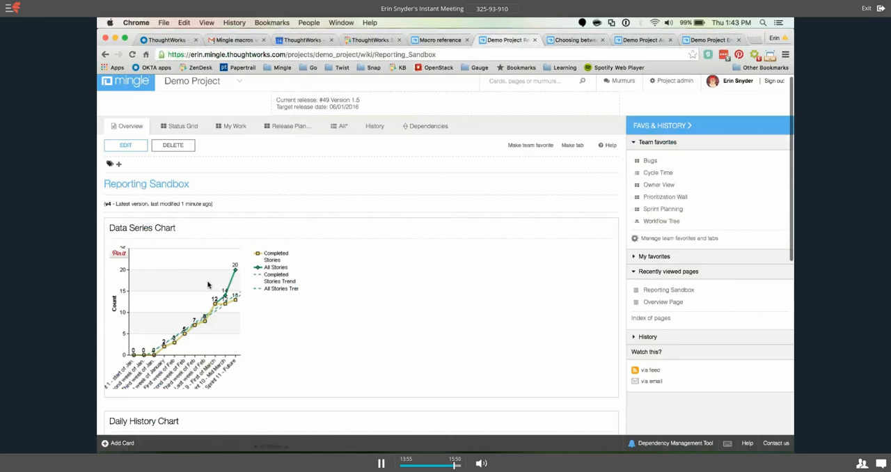
{"action": "scroll", "coordinate": [207, 285], "scroll_direction": "down", "scroll_amount": 5}
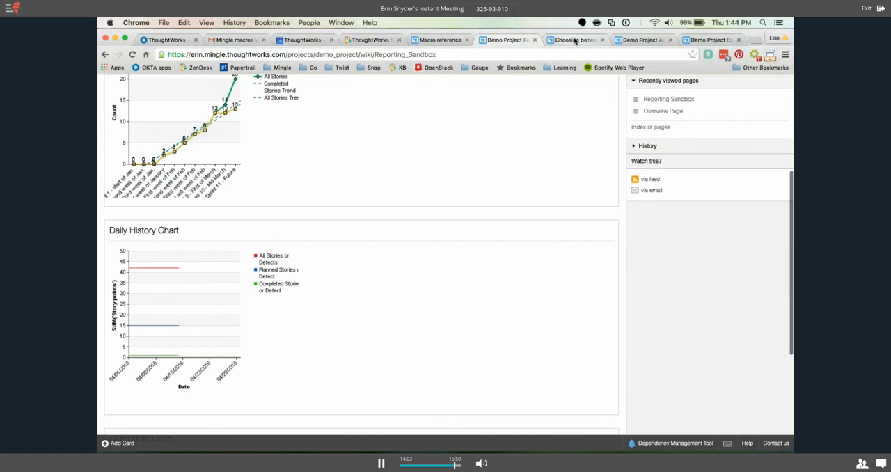
{"action": "left_click", "coordinate": [576, 41]}
{"action": "left_click_drag", "start_coordinate": [628, 152], "coordinate": [575, 133]}
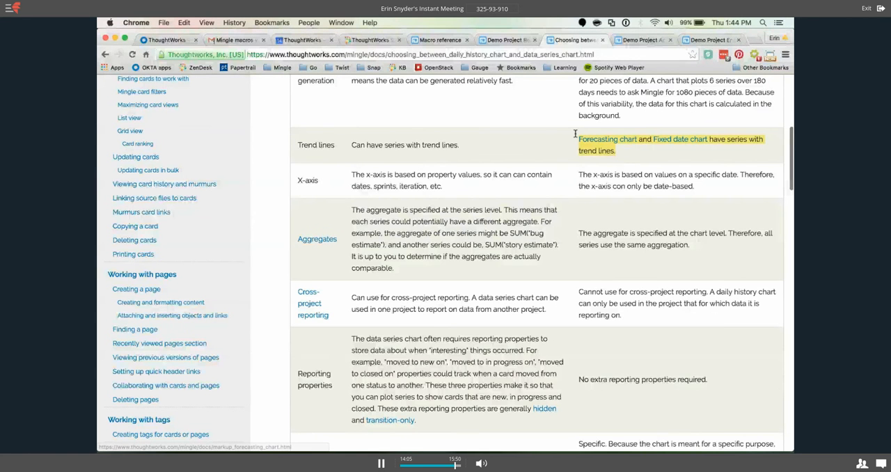
{"action": "left_click", "coordinate": [628, 154]}
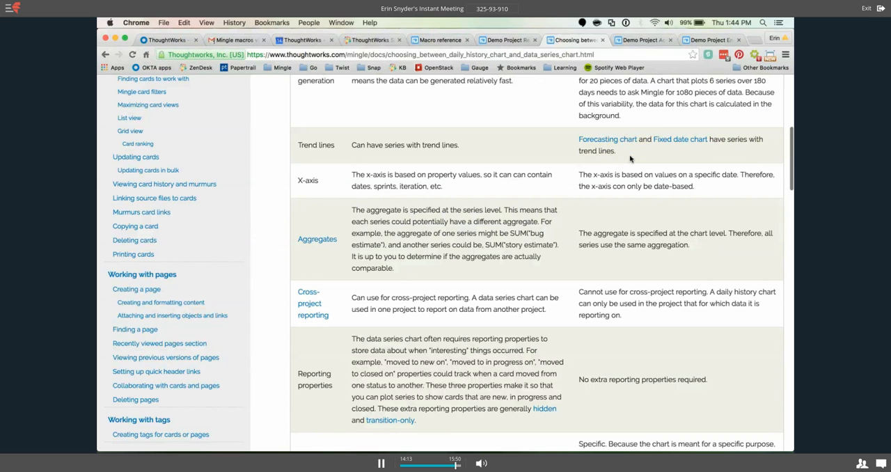
Review the guide's remaining comparison rows from X-axis through Deleted cards, and return to the Data rows.
{"action": "scroll", "coordinate": [631, 159], "scroll_direction": "down", "scroll_amount": 1}
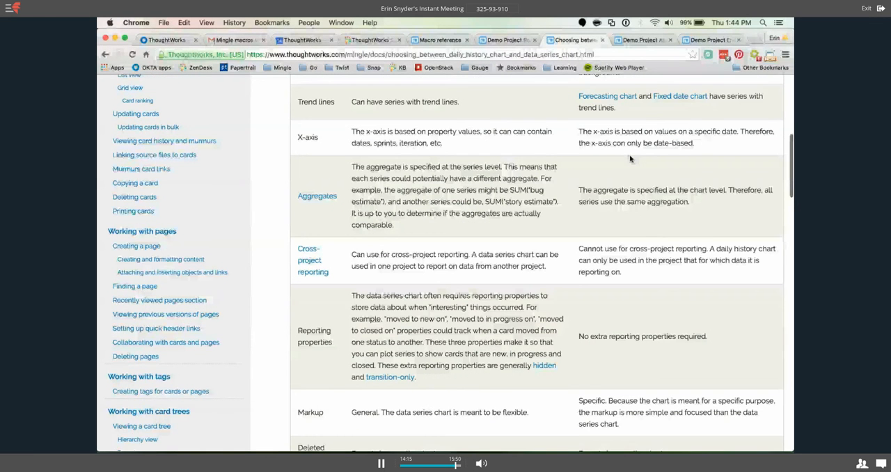
{"action": "scroll", "coordinate": [630, 159], "scroll_direction": "down", "scroll_amount": 1}
{"action": "scroll", "coordinate": [631, 159], "scroll_direction": "down", "scroll_amount": 1}
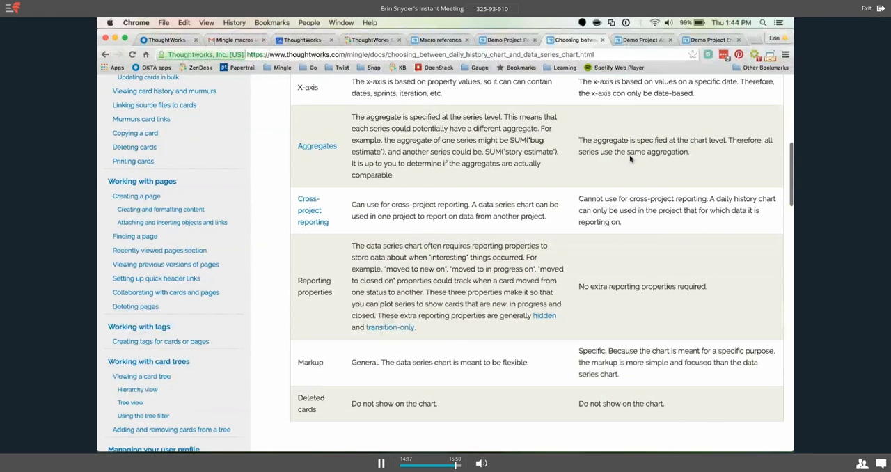
{"action": "scroll", "coordinate": [631, 159], "scroll_direction": "up", "scroll_amount": 1}
{"action": "scroll", "coordinate": [630, 156], "scroll_direction": "down", "scroll_amount": 1}
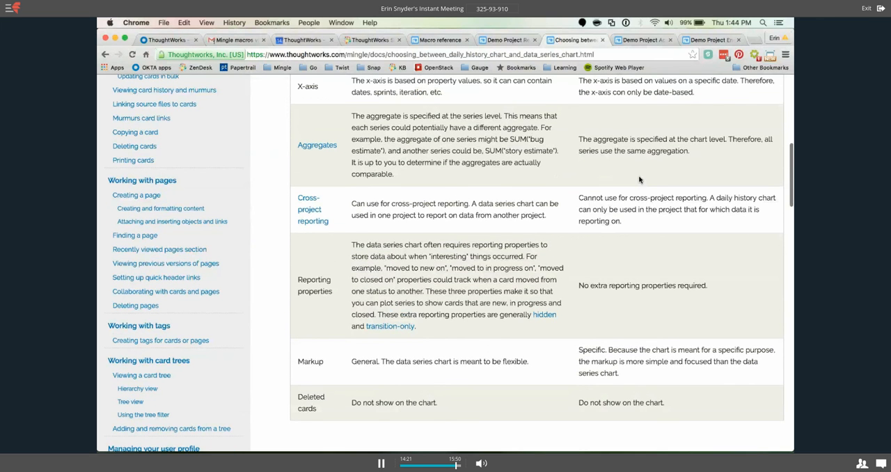
{"action": "scroll", "coordinate": [639, 179], "scroll_direction": "up", "scroll_amount": 1}
{"action": "scroll", "coordinate": [639, 180], "scroll_direction": "up", "scroll_amount": 3}
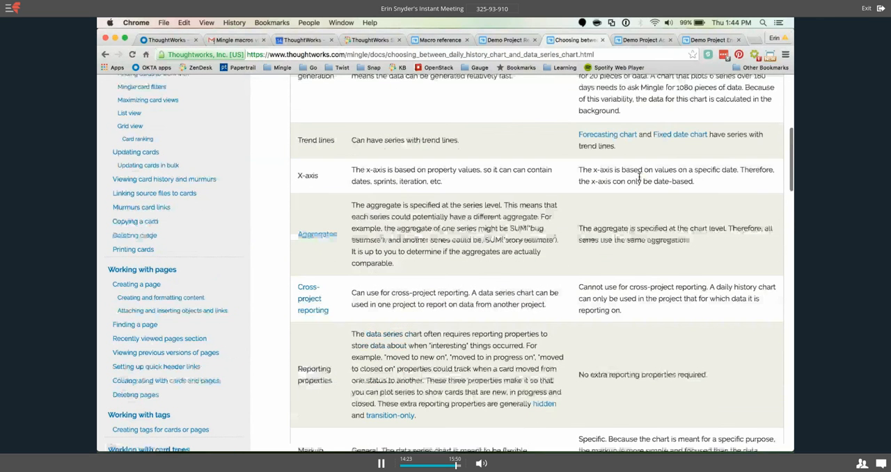
{"action": "scroll", "coordinate": [639, 180], "scroll_direction": "up", "scroll_amount": 4}
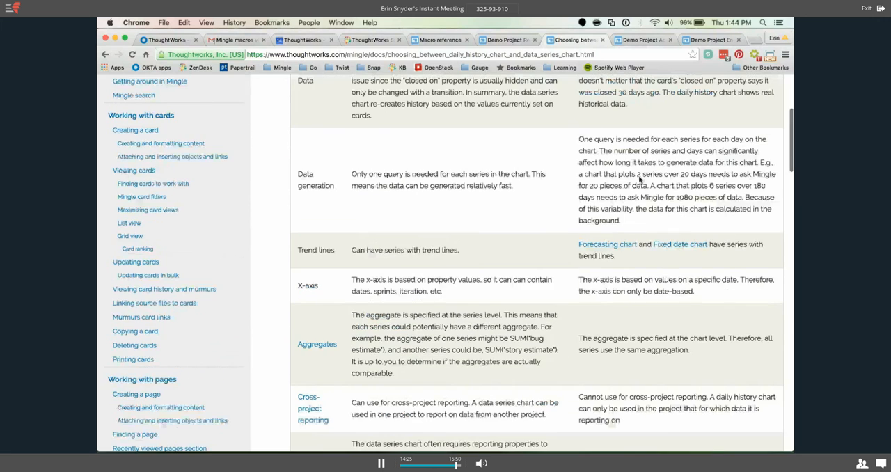
{"action": "scroll", "coordinate": [639, 180], "scroll_direction": "up", "scroll_amount": 5}
Return to the Reporting Sandbox page and compare the Data Series Chart with the Daily History Chart.
{"action": "left_click", "coordinate": [522, 41]}
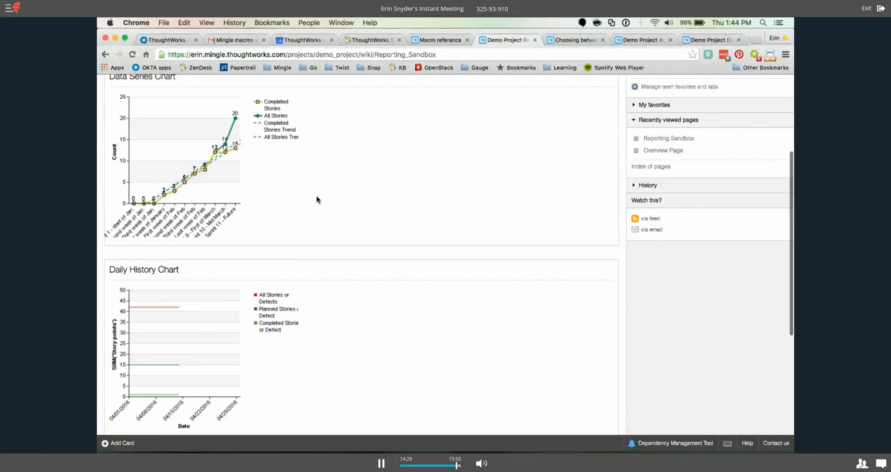
{"action": "scroll", "coordinate": [278, 182], "scroll_direction": "up", "scroll_amount": 1}
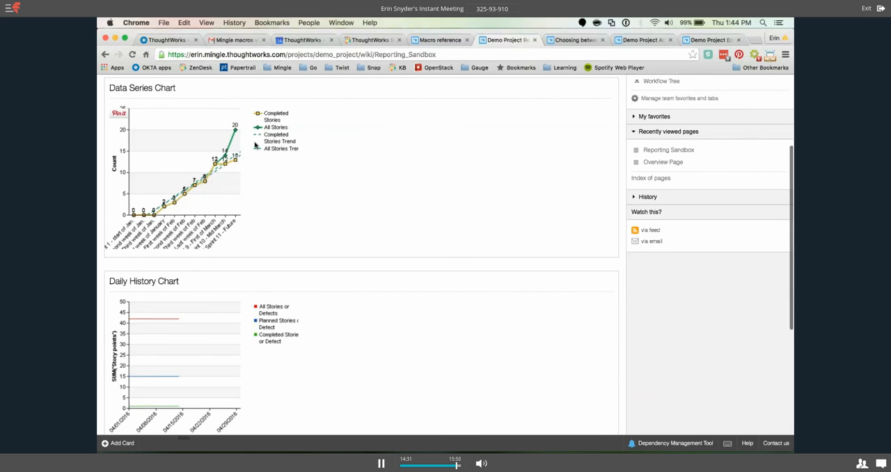
{"action": "scroll", "coordinate": [210, 299], "scroll_direction": "down", "scroll_amount": 3}
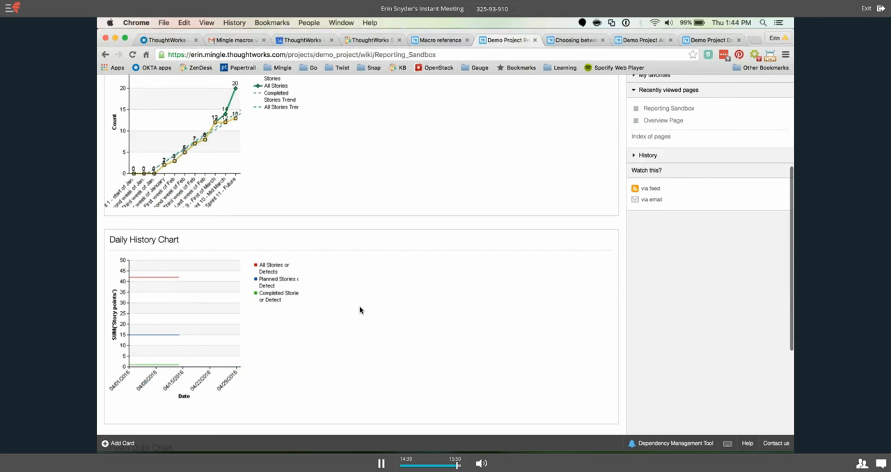
{"action": "scroll", "coordinate": [394, 315], "scroll_direction": "up", "scroll_amount": 3}
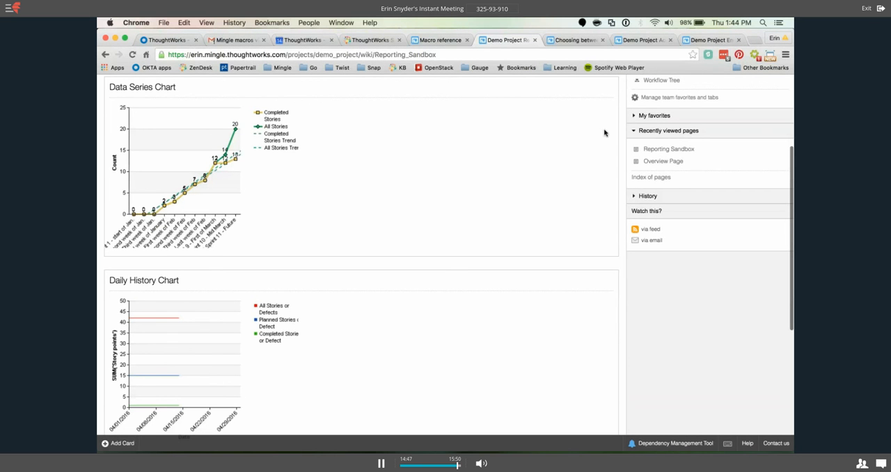
Open the project's card transitions and examine the Moved to In Dev property set by the Move Back to In Dev transition.
{"action": "scroll", "coordinate": [605, 132], "scroll_direction": "up", "scroll_amount": 5}
{"action": "left_click", "coordinate": [674, 88]}
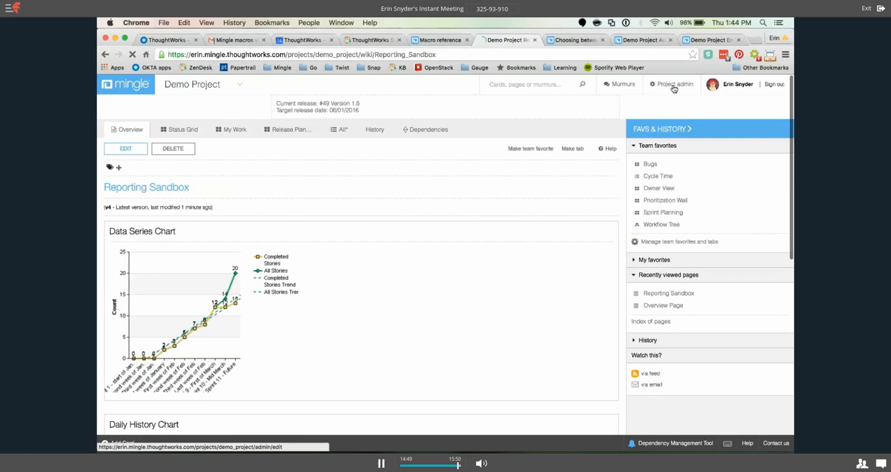
{"action": "left_click", "coordinate": [667, 297]}
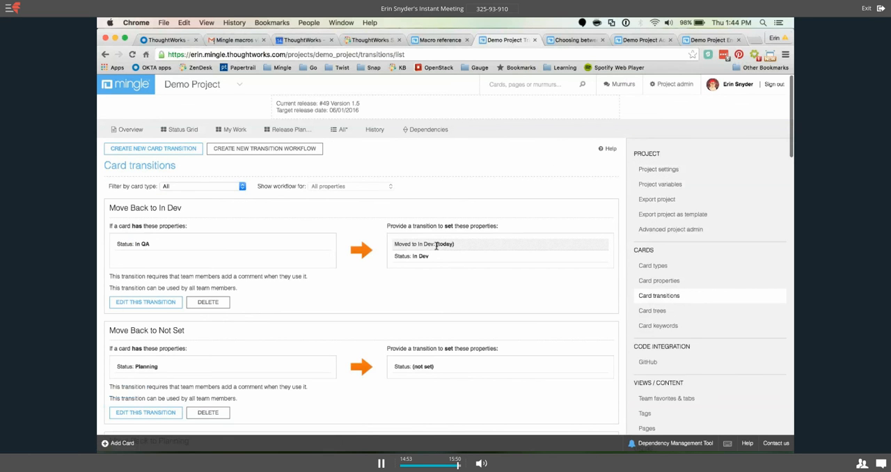
{"action": "left_click_drag", "start_coordinate": [437, 245], "coordinate": [394, 243]}
{"action": "left_click", "coordinate": [458, 248]}
{"action": "left_click_drag", "start_coordinate": [459, 249], "coordinate": [435, 245]}
{"action": "left_click", "coordinate": [463, 246]}
Go back from the project administration pages to the Reporting Sandbox page and view its charts.
{"action": "left_click", "coordinate": [105, 55]}
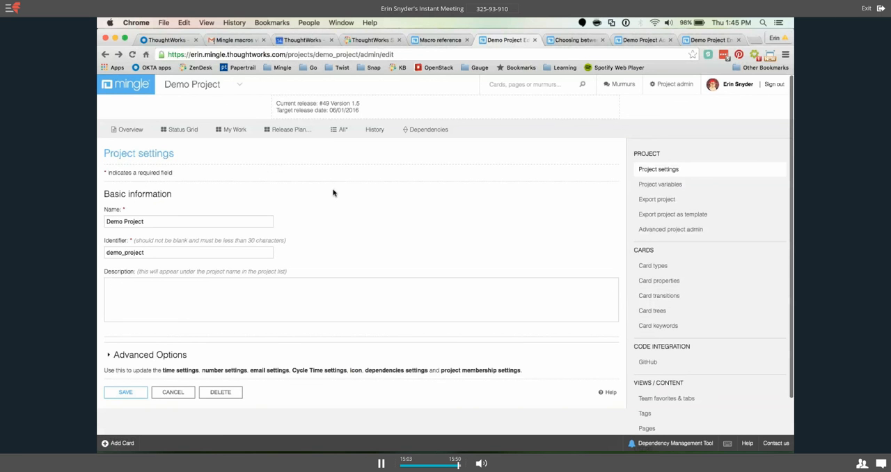
{"action": "left_click", "coordinate": [104, 55]}
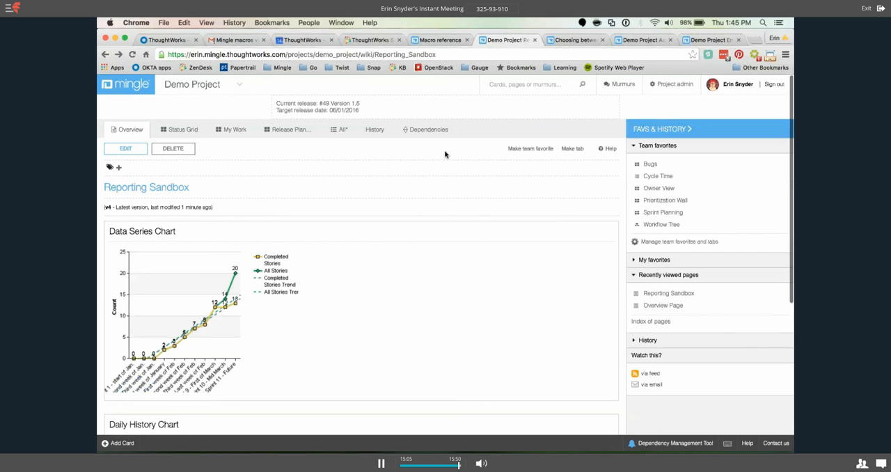
{"action": "scroll", "coordinate": [382, 254], "scroll_direction": "down", "scroll_amount": 3}
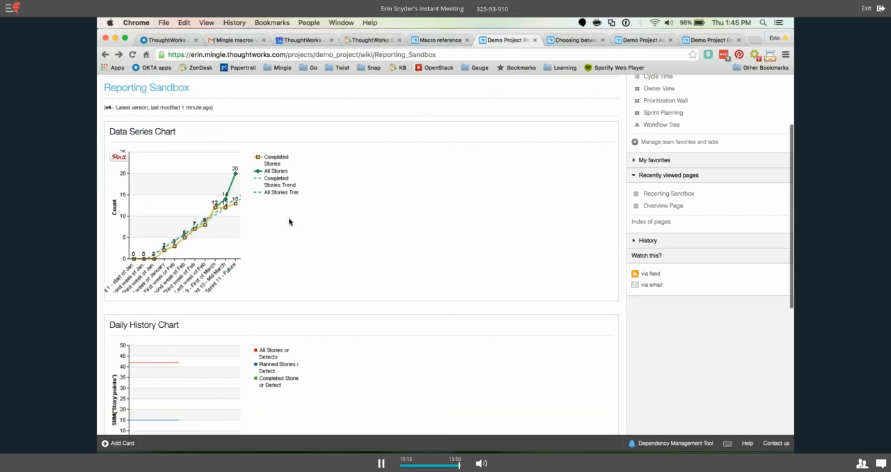
Examine the Daily History Chart and the sections around it on the Reporting Sandbox page, and switch to the Fuze meeting app.
{"action": "scroll", "coordinate": [327, 242], "scroll_direction": "down", "scroll_amount": 2}
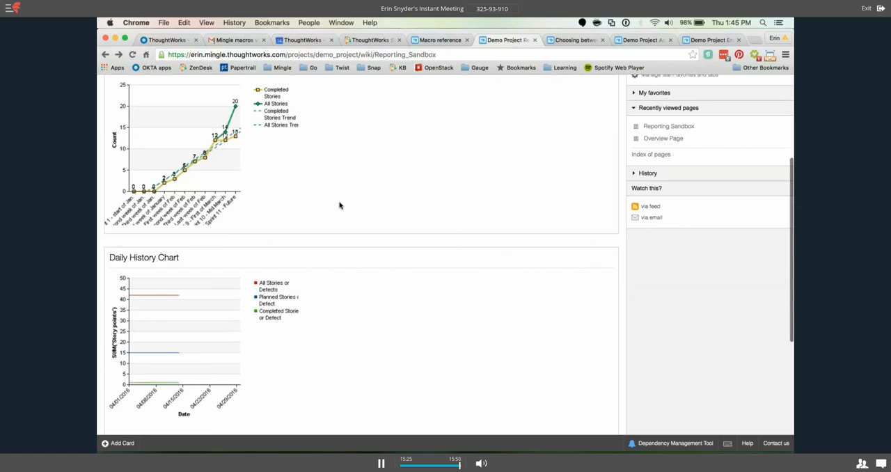
{"action": "scroll", "coordinate": [185, 226], "scroll_direction": "down", "scroll_amount": 2}
{"action": "triple_click", "coordinate": [193, 244]}
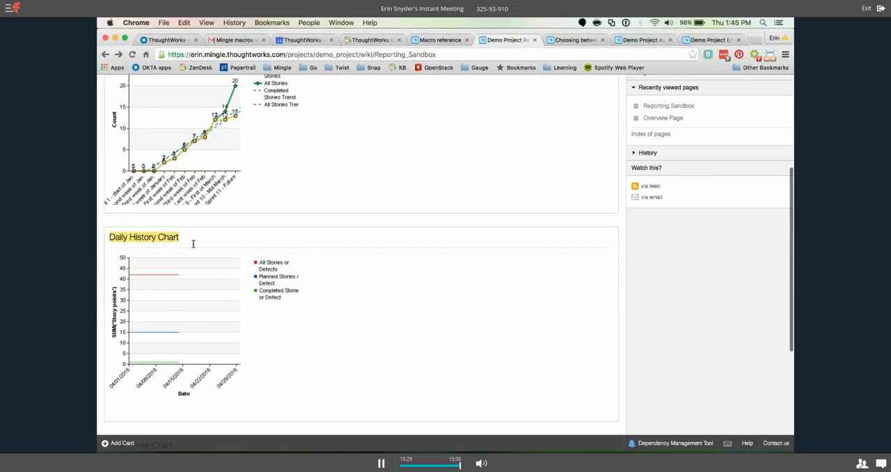
{"action": "left_click", "coordinate": [321, 273]}
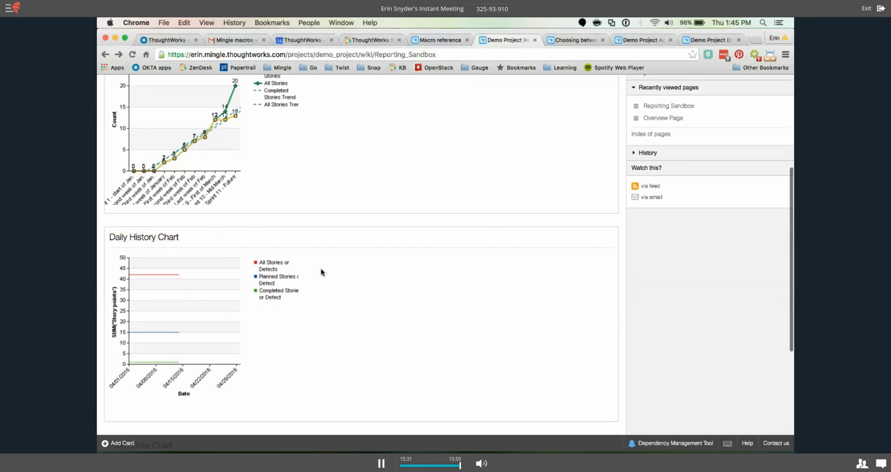
{"action": "mouse_move", "coordinate": [436, 430]}
{"action": "scroll", "coordinate": [368, 258], "scroll_direction": "down", "scroll_amount": 2}
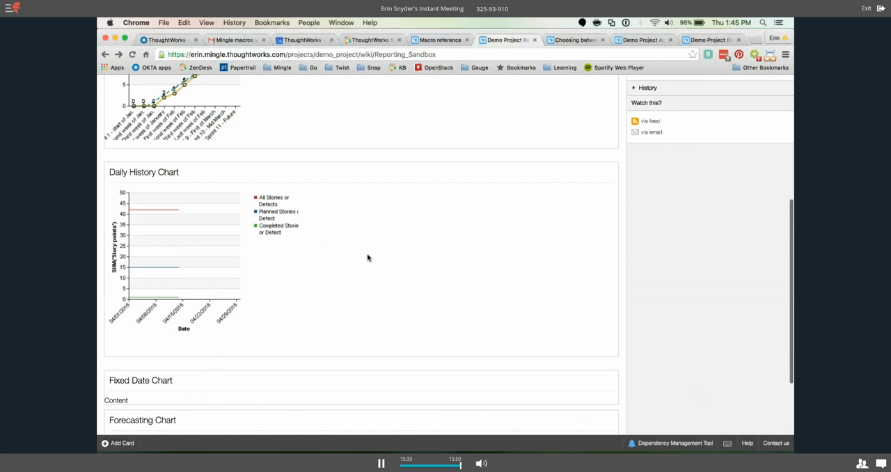
{"action": "scroll", "coordinate": [368, 258], "scroll_direction": "up", "scroll_amount": 2}
{"action": "scroll", "coordinate": [368, 258], "scroll_direction": "down", "scroll_amount": 3}
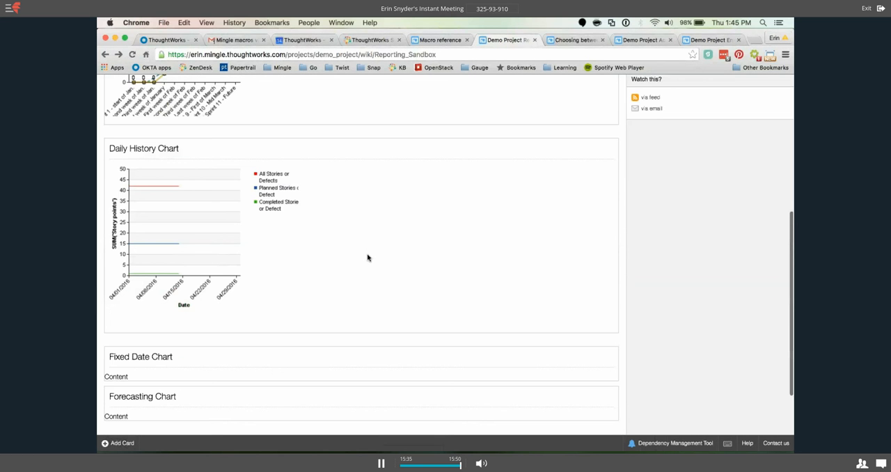
{"action": "scroll", "coordinate": [367, 258], "scroll_direction": "up", "scroll_amount": 2}
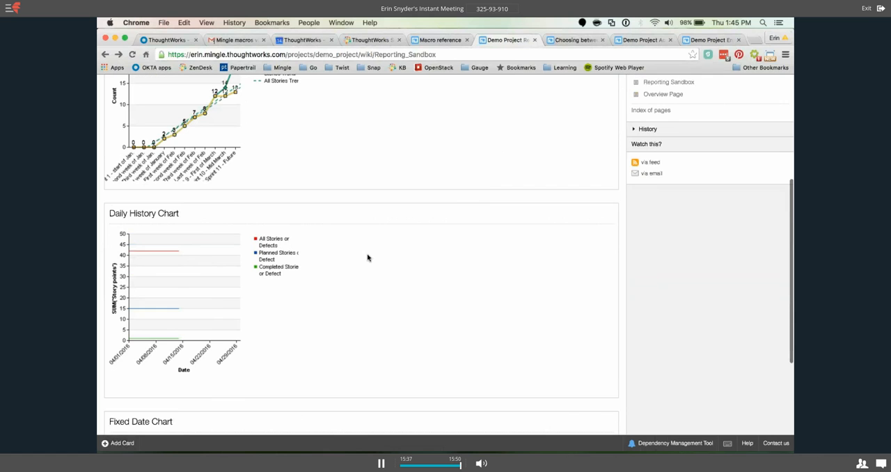
{"action": "scroll", "coordinate": [374, 258], "scroll_direction": "up", "scroll_amount": 1}
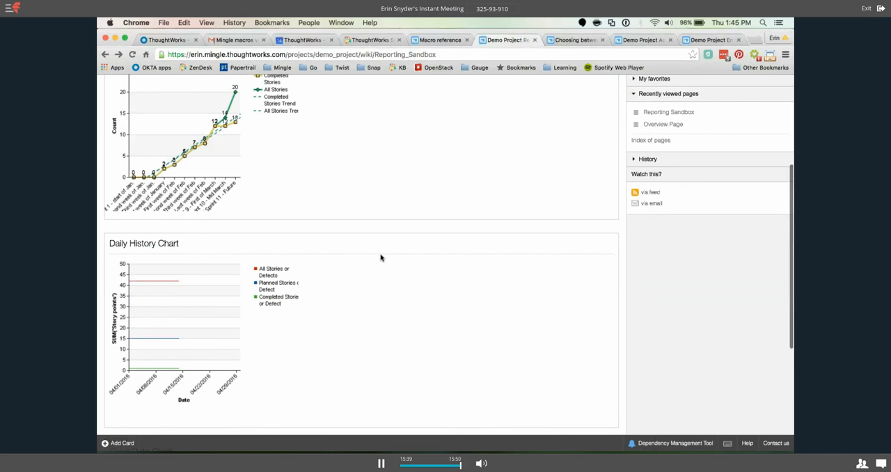
{"action": "scroll", "coordinate": [344, 280], "scroll_direction": "up", "scroll_amount": 1}
{"action": "scroll", "coordinate": [343, 279], "scroll_direction": "up", "scroll_amount": 1}
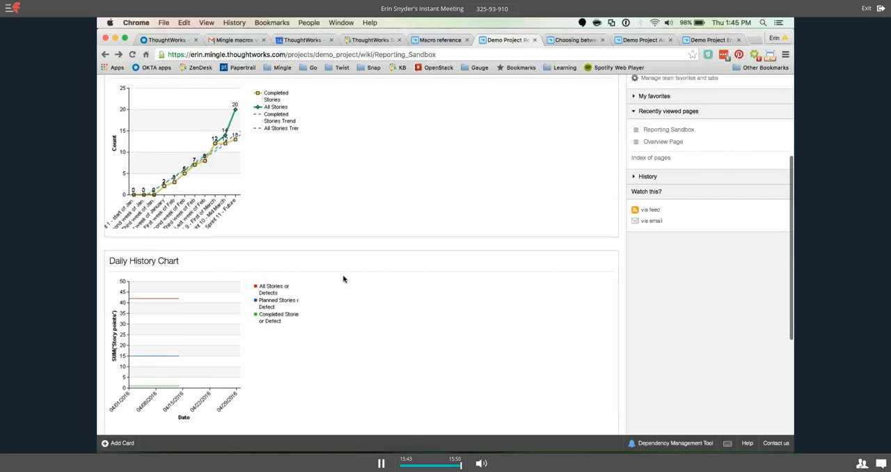
{"action": "left_click", "coordinate": [529, 443]}
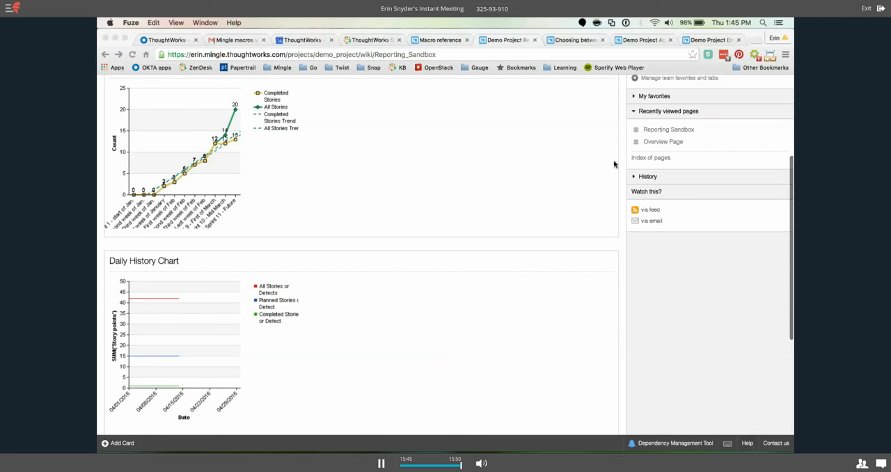